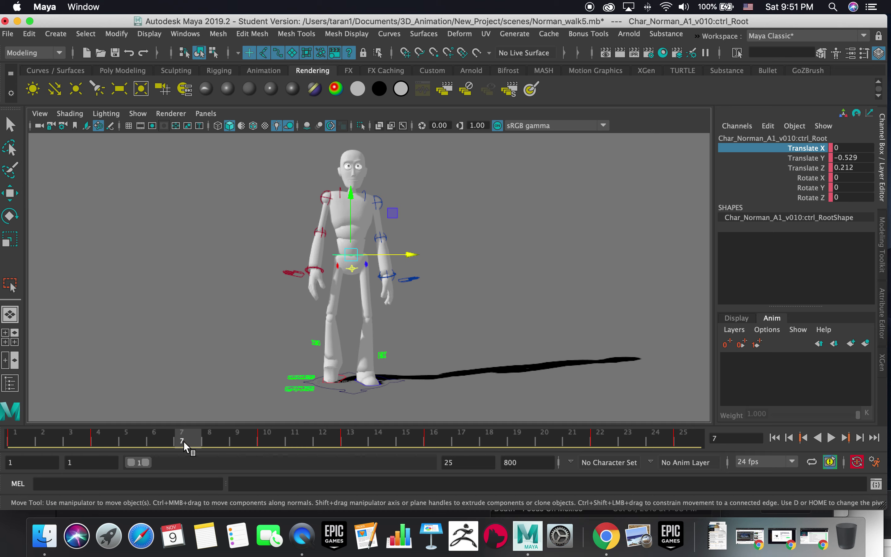
- Play back the walk cycle and check the character's hip motion from the front
{"action": "key", "text": "alt+v"}
{"action": "key", "text": "alt+v"}
{"action": "key", "text": "alt+v"}
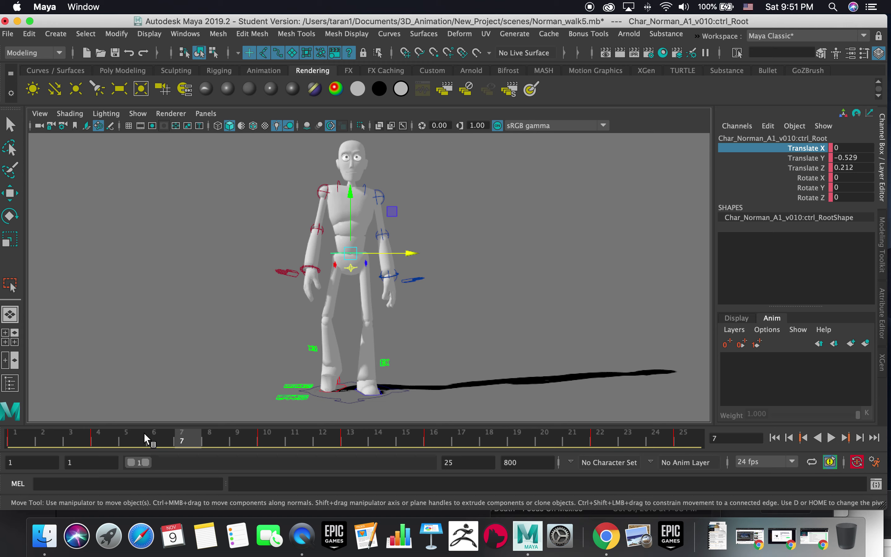
{"action": "key", "text": "alt+v"}
{"action": "left_click_drag", "start_coordinate": [449, 268], "coordinate": [418, 266], "text": "alt"}
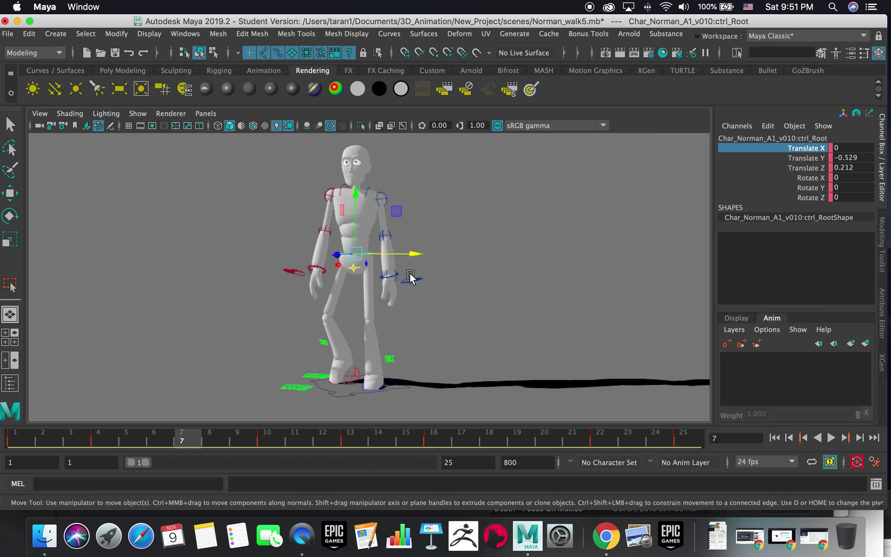
- Offset the root control's Translate X to 0.926 at frame 7 and -0.926 at frame 19, and play back the walk
{"action": "left_click_drag", "start_coordinate": [163, 438], "coordinate": [189, 430]}
{"action": "mouse_move", "coordinate": [407, 253]}
{"action": "left_mouse_down", "text": "alt"}
{"action": "mouse_move", "coordinate": [433, 269]}
{"action": "mouse_move", "coordinate": [417, 255]}
{"action": "mouse_move", "coordinate": [424, 262]}
{"action": "mouse_move", "coordinate": [417, 266]}
{"action": "left_mouse_up", "text": "alt"}
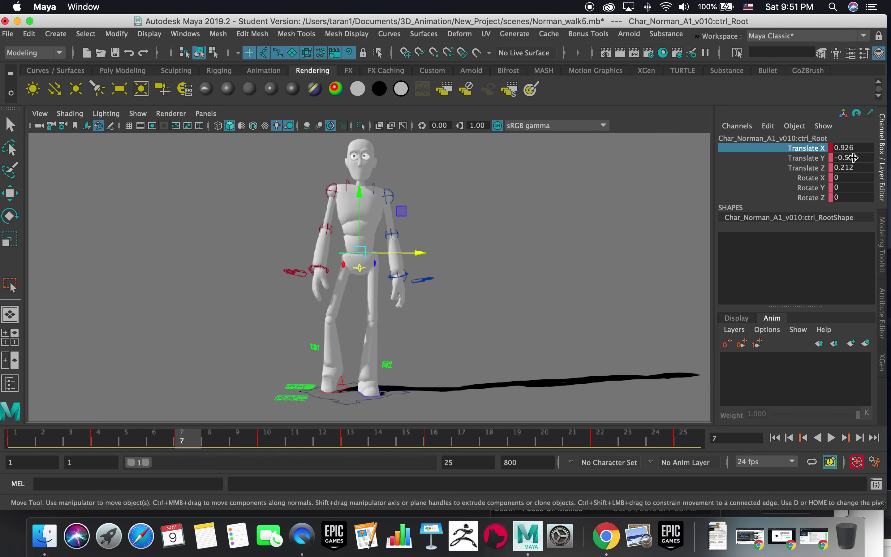
{"action": "left_click", "coordinate": [858, 148]}
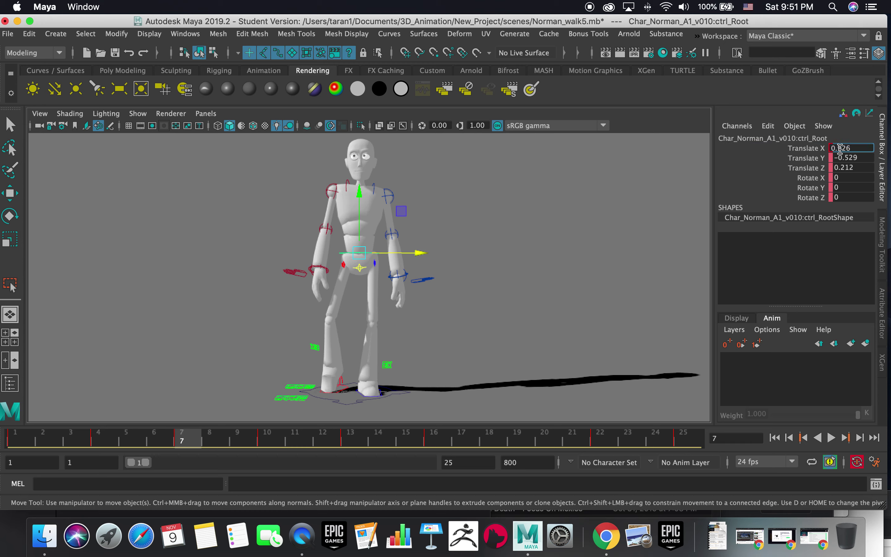
{"action": "double_click", "coordinate": [840, 148]}
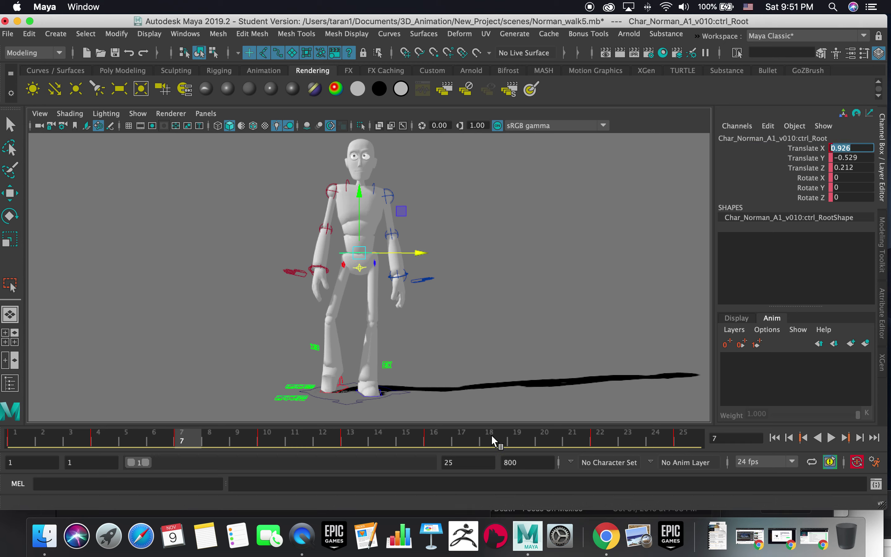
{"action": "left_click", "coordinate": [517, 439]}
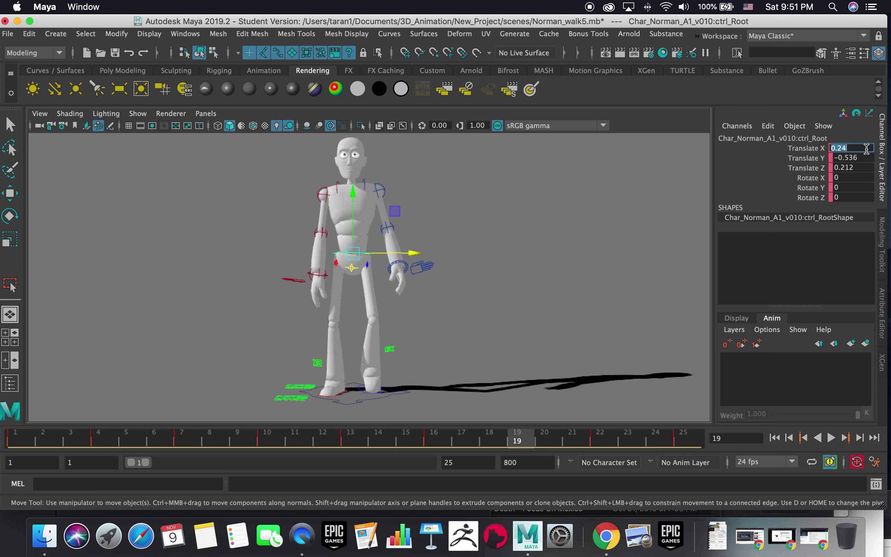
{"action": "type", "text": "-0.926"}
{"action": "key", "text": "Return"}
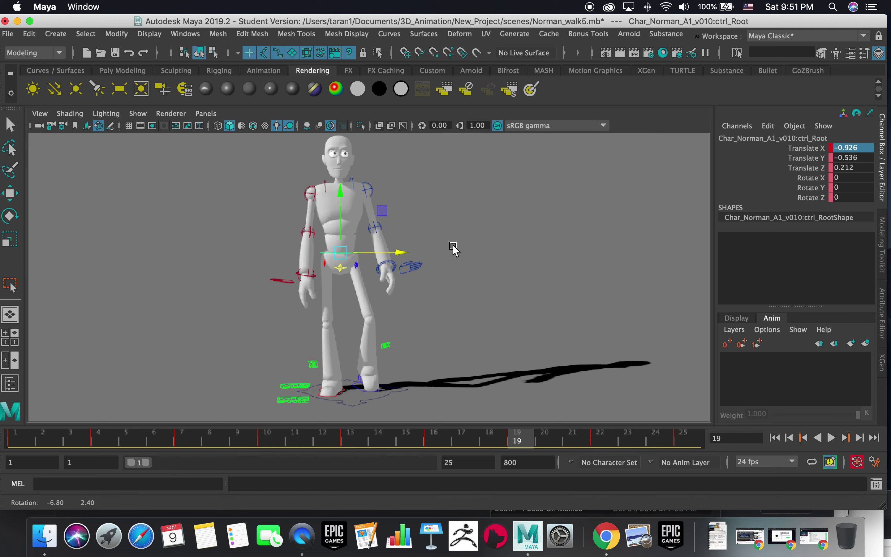
{"action": "left_click", "coordinate": [831, 437]}
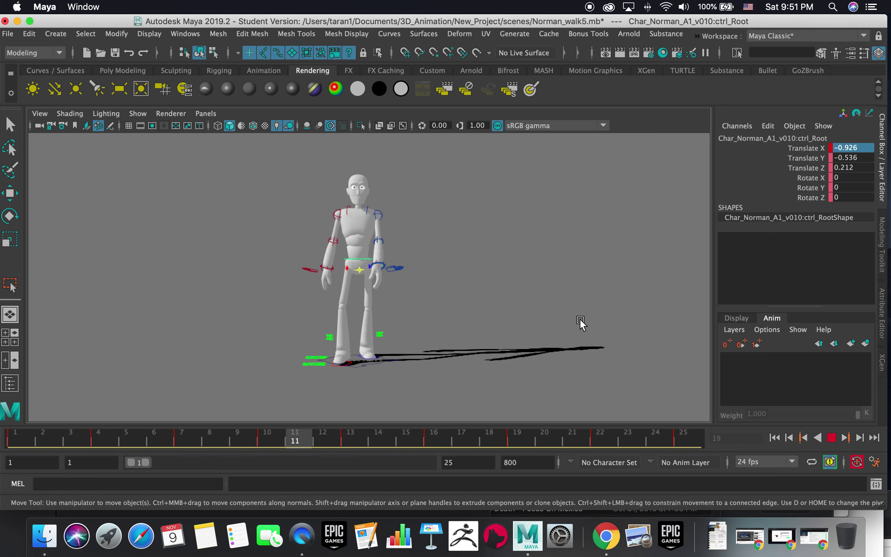
{"action": "left_click", "coordinate": [833, 438]}
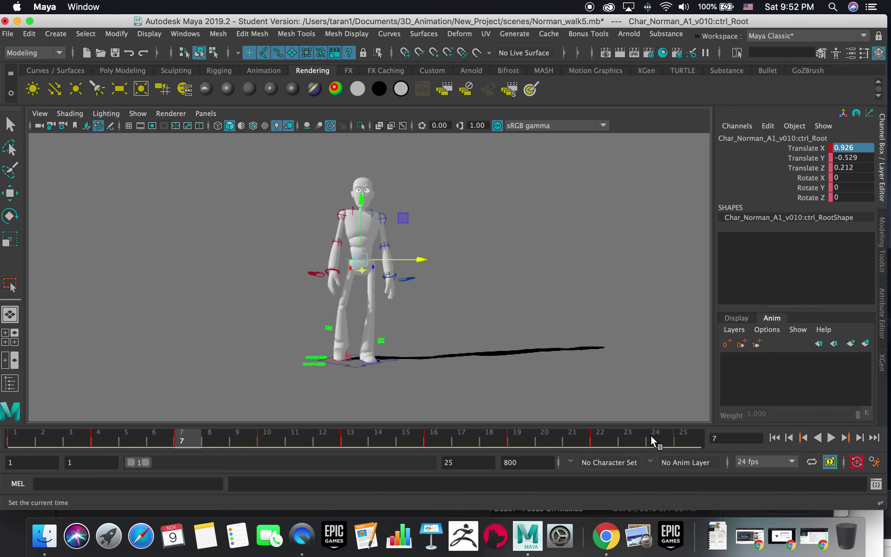
- Set the root control's Translate X to 0.8 at frame 7 and -0.8 at frame 19, and play back the walk
{"action": "double_click", "coordinate": [858, 148]}
{"action": "type", "text": "8"}
{"action": "key", "text": "Return"}
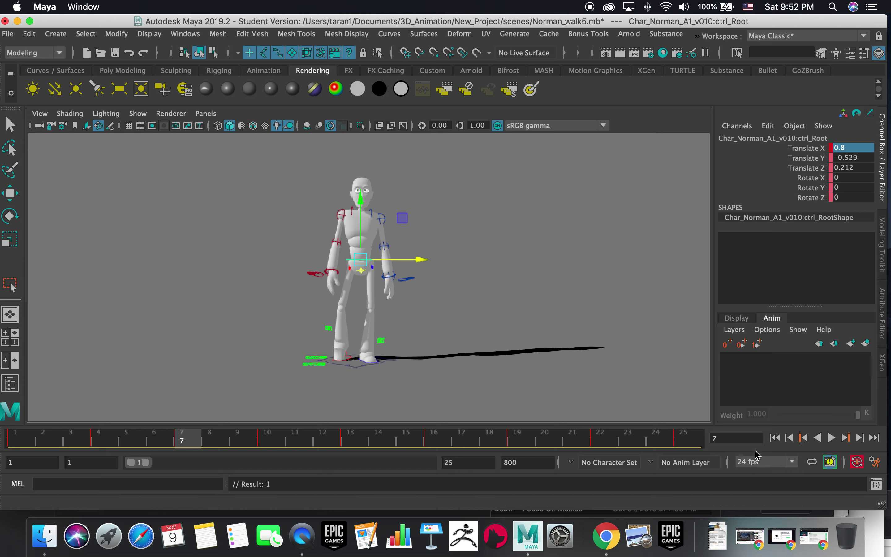
{"action": "left_click", "coordinate": [519, 438]}
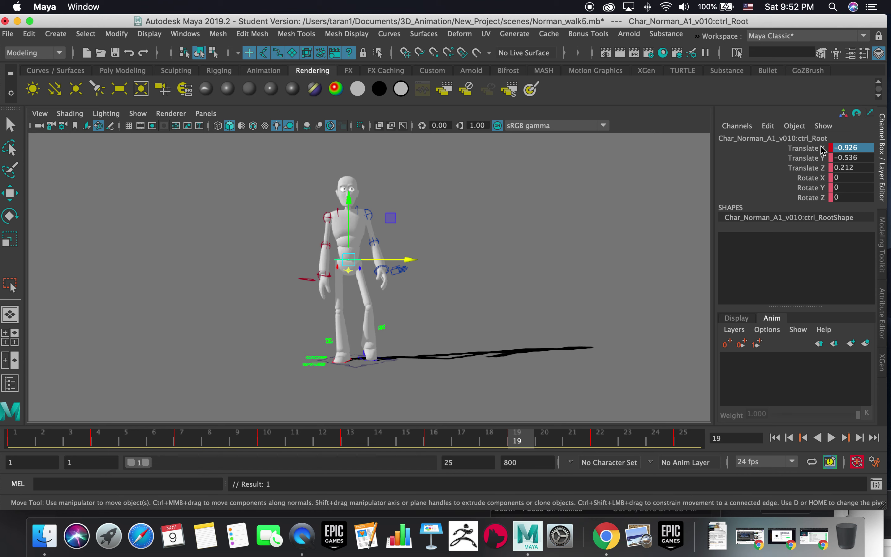
{"action": "double_click", "coordinate": [848, 148]}
{"action": "type", "text": "8"}
{"action": "key", "text": "Return"}
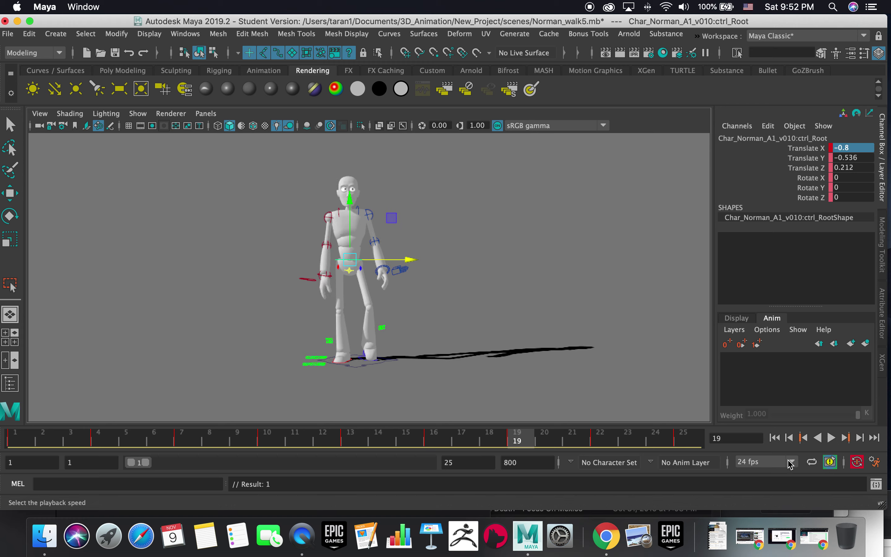
{"action": "left_click", "coordinate": [832, 438]}
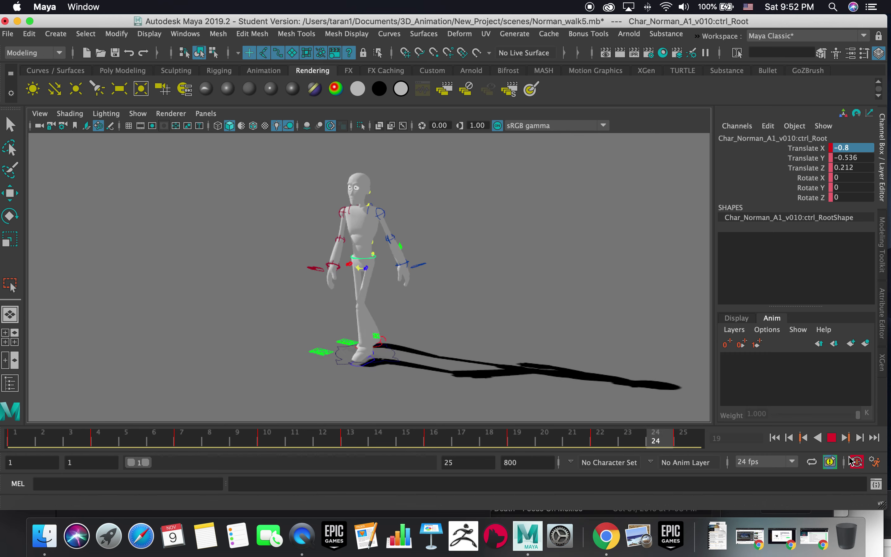
{"action": "left_click", "coordinate": [833, 439]}
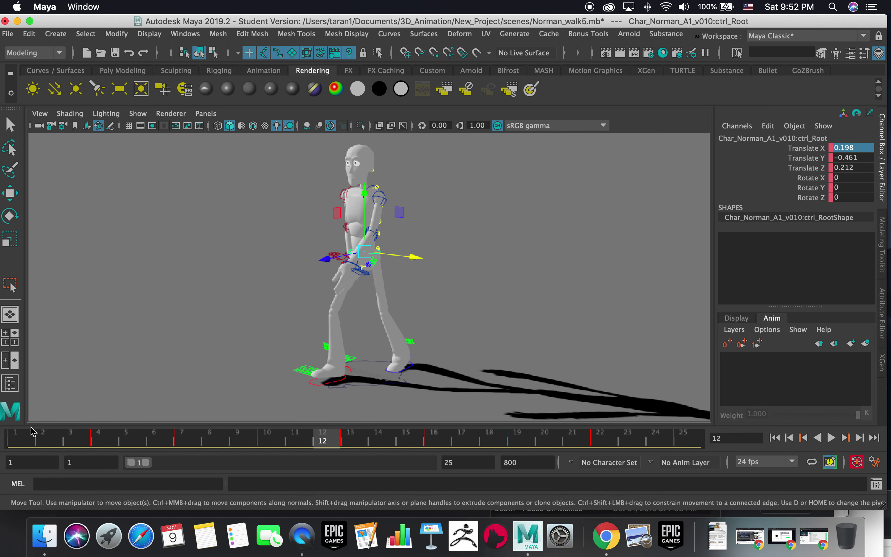
- Return to frame 1 with the Select tool active and examine the character's pose from the side
{"action": "left_click", "coordinate": [3, 438]}
{"action": "key", "text": "1"}
{"action": "key", "text": "q"}
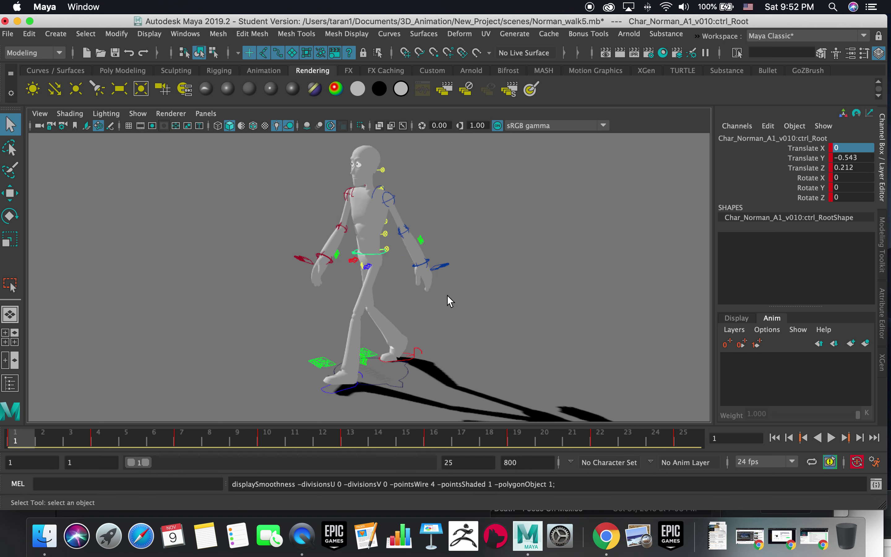
{"action": "key", "text": "3"}
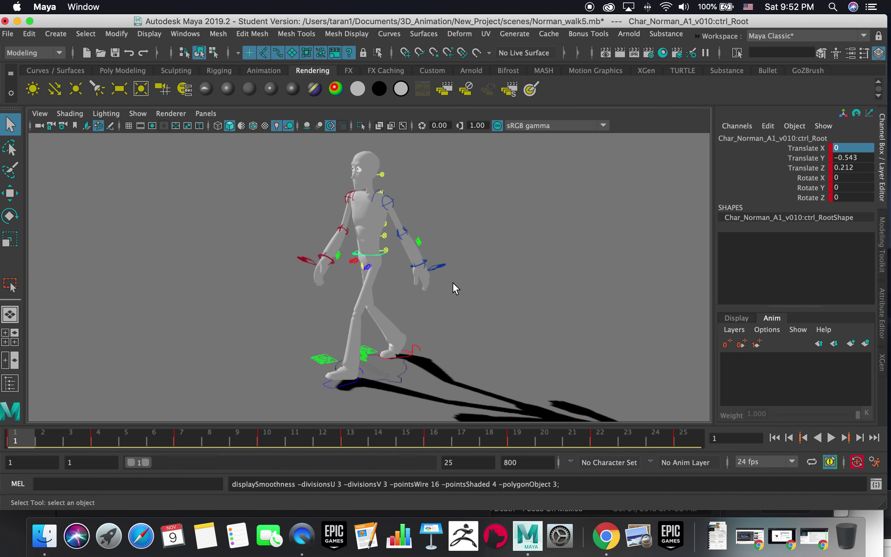
{"action": "mouse_move", "coordinate": [480, 292]}
{"action": "left_mouse_down", "text": "alt"}
{"action": "mouse_move", "coordinate": [453, 284]}
{"action": "mouse_move", "coordinate": [490, 290]}
{"action": "left_mouse_up", "text": "alt"}
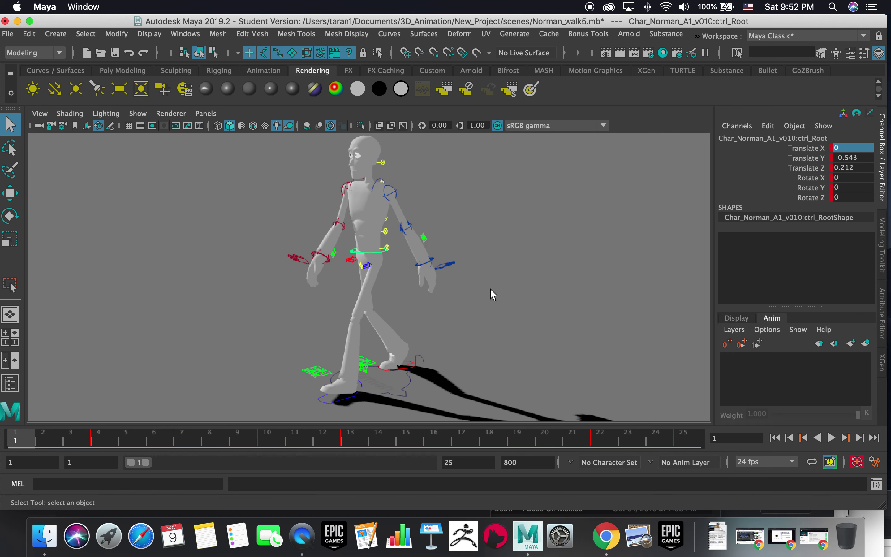
{"action": "left_click_drag", "start_coordinate": [506, 261], "coordinate": [475, 271], "text": "alt"}
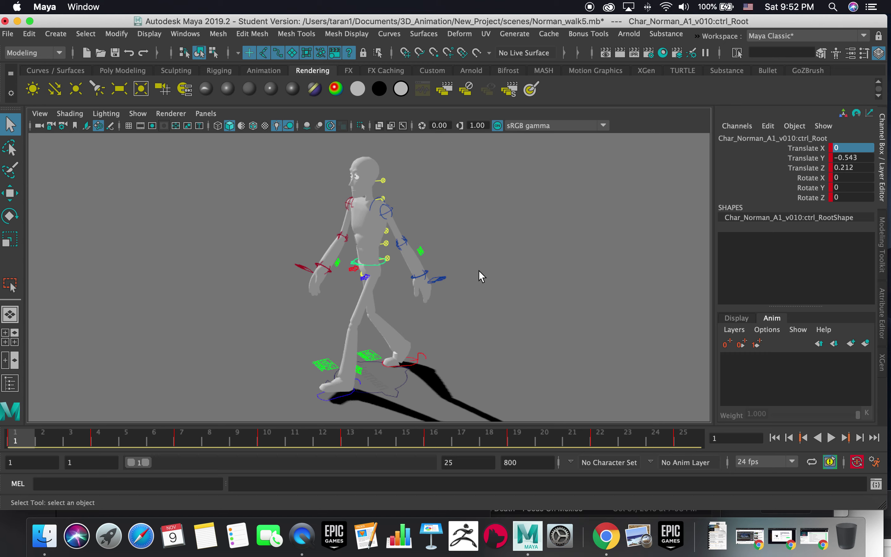
{"action": "left_click_drag", "start_coordinate": [479, 261], "coordinate": [499, 251], "text": "alt"}
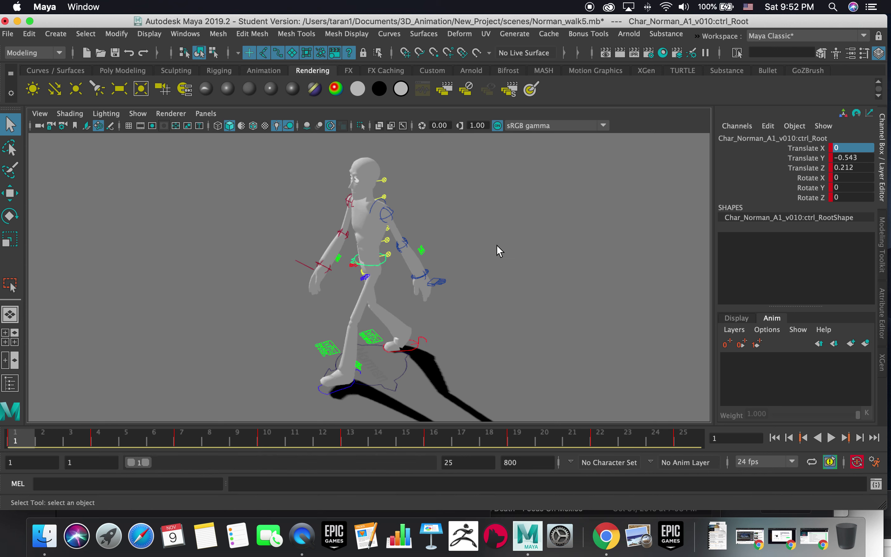
{"action": "left_click_drag", "start_coordinate": [496, 245], "coordinate": [438, 238], "text": "alt"}
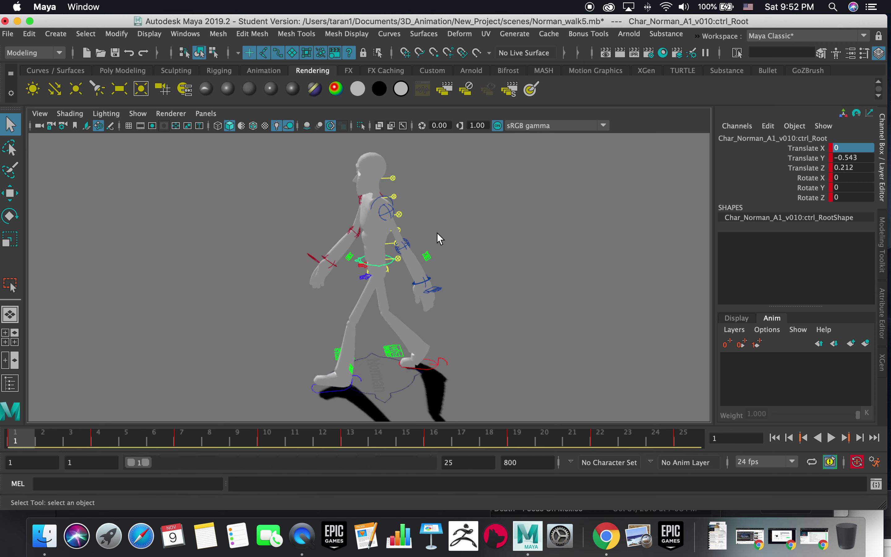
{"action": "mouse_move", "coordinate": [446, 238]}
{"action": "left_mouse_down", "text": "alt"}
{"action": "mouse_move", "coordinate": [478, 236]}
{"action": "mouse_move", "coordinate": [430, 243]}
{"action": "mouse_move", "coordinate": [450, 242]}
{"action": "left_mouse_up", "text": "alt"}
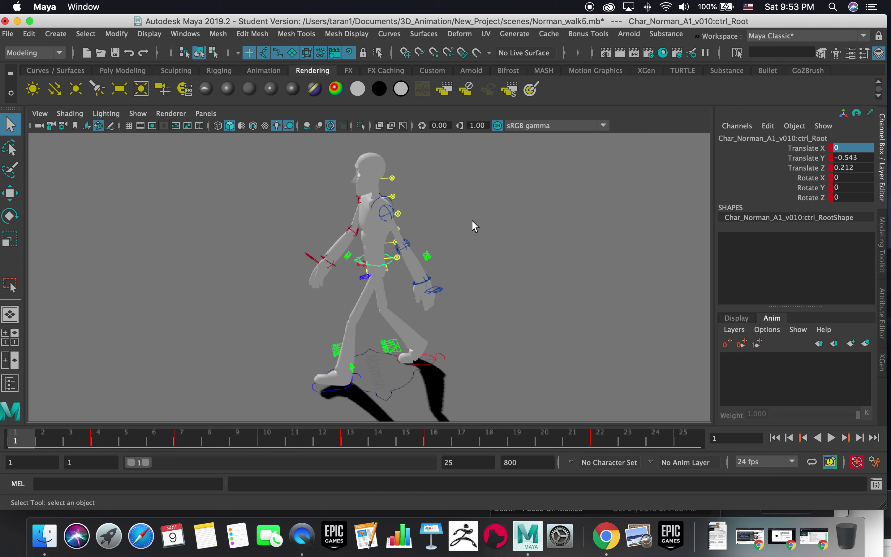
- Select the head, neck and spine controls along the character's back
{"action": "left_click_drag", "start_coordinate": [420, 228], "coordinate": [413, 194], "text": "alt"}
{"action": "left_click", "coordinate": [408, 169]}
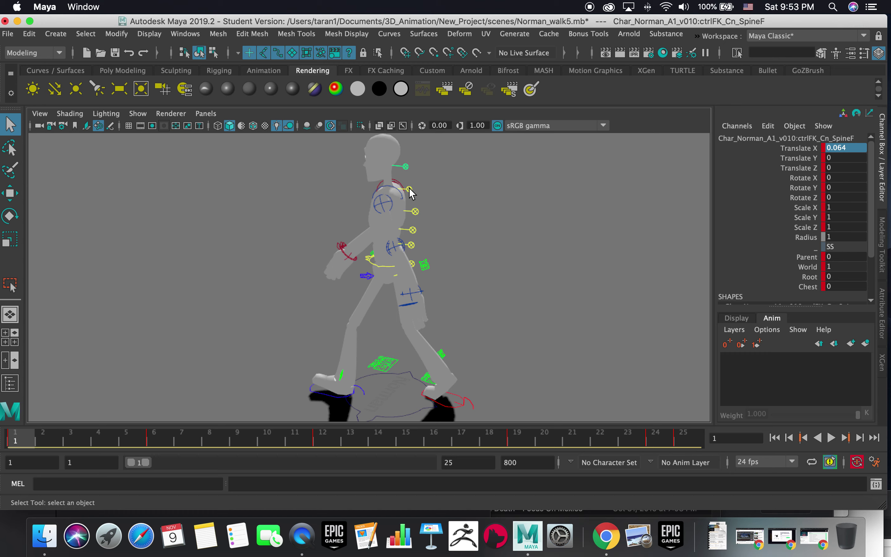
{"action": "left_click", "coordinate": [415, 212]}
{"action": "left_click_drag", "start_coordinate": [469, 233], "coordinate": [407, 249], "text": "alt"}
{"action": "left_click", "coordinate": [411, 253]}
{"action": "left_click", "coordinate": [412, 252]}
{"action": "left_click_drag", "start_coordinate": [490, 264], "coordinate": [452, 263], "text": "alt"}
{"action": "left_click", "coordinate": [406, 276]}
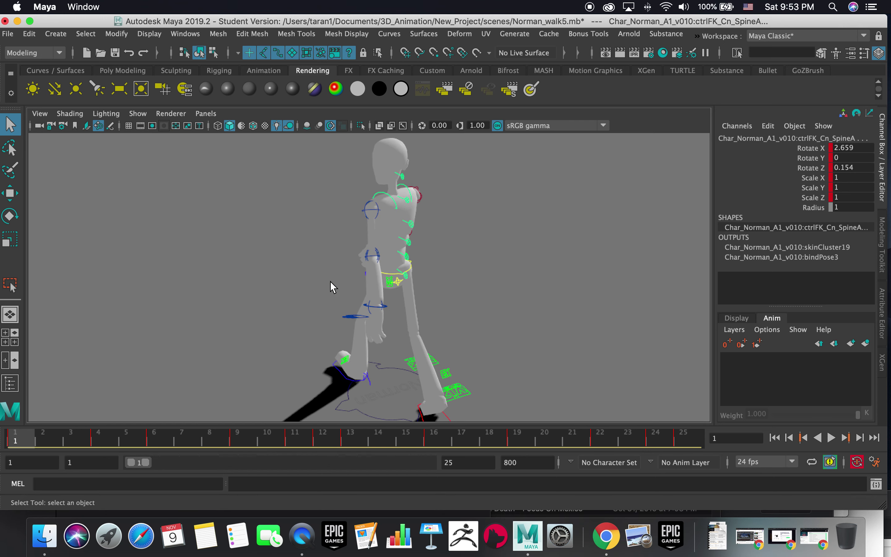
- Add the root control and the shoulder, elbow and wrist controls of both arms to the selection
{"action": "left_click_drag", "start_coordinate": [330, 281], "coordinate": [399, 260], "text": "alt"}
{"action": "left_click", "coordinate": [375, 268]}
{"action": "middle_click_drag", "start_coordinate": [399, 260], "coordinate": [418, 257], "text": "alt"}
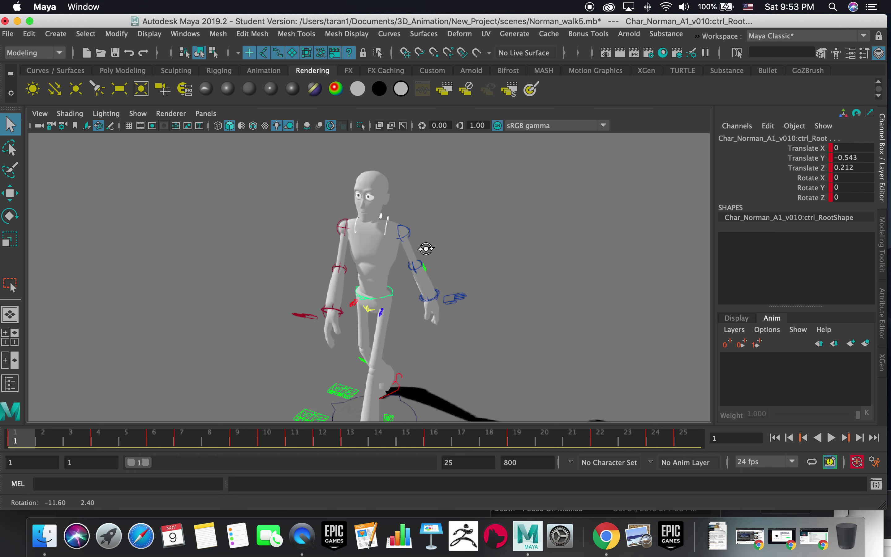
{"action": "left_click", "coordinate": [421, 263]}
{"action": "left_click", "coordinate": [434, 299]}
{"action": "left_click", "coordinate": [344, 230]}
{"action": "left_click", "coordinate": [340, 270]}
{"action": "left_click", "coordinate": [342, 313]}
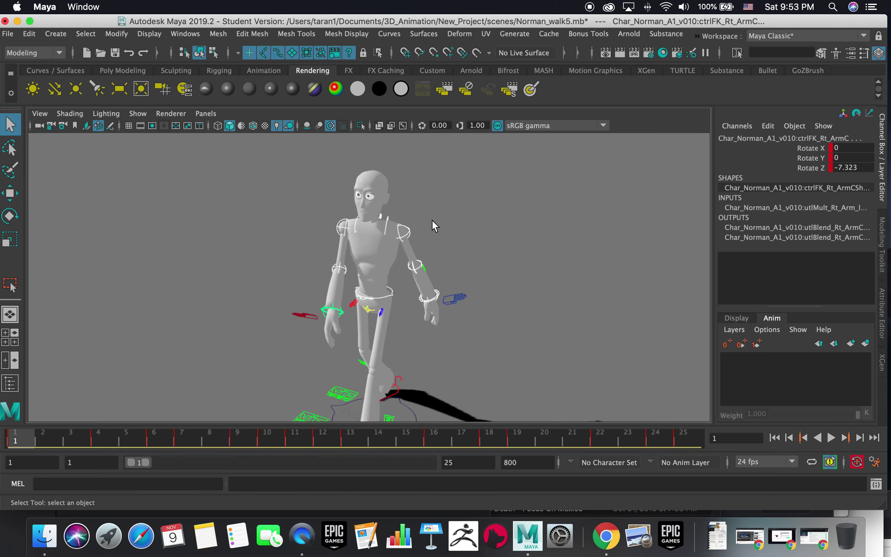
- Add the remaining upper-body, hip and leg pole-vector controls and both foot IK controls to the selection
{"action": "left_click", "coordinate": [355, 226]}
{"action": "left_click_drag", "start_coordinate": [385, 226], "coordinate": [444, 216], "text": "alt"}
{"action": "left_click", "coordinate": [385, 243]}
{"action": "left_click_drag", "start_coordinate": [386, 242], "coordinate": [462, 305], "text": "alt"}
{"action": "left_click", "coordinate": [356, 226]}
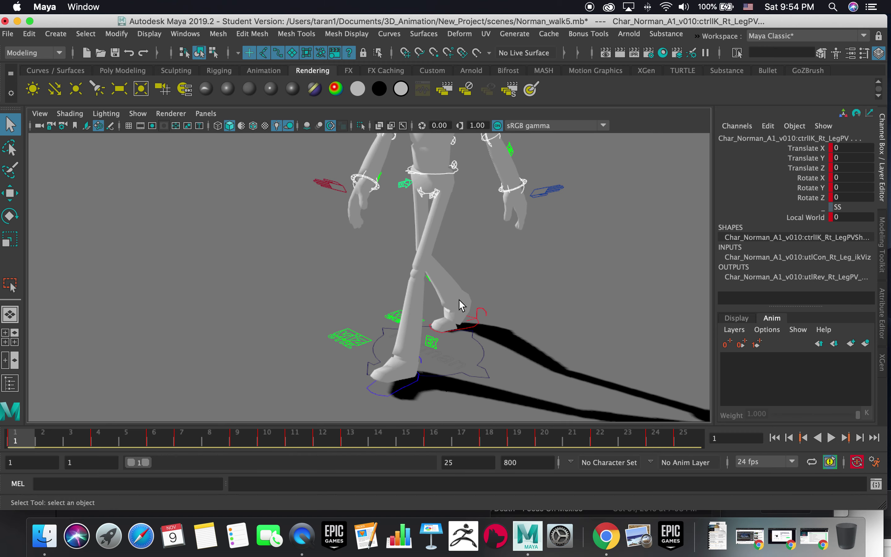
{"action": "left_click", "coordinate": [480, 331]}
{"action": "left_click", "coordinate": [394, 397]}
{"action": "left_click_drag", "start_coordinate": [393, 397], "coordinate": [405, 257], "text": "alt"}
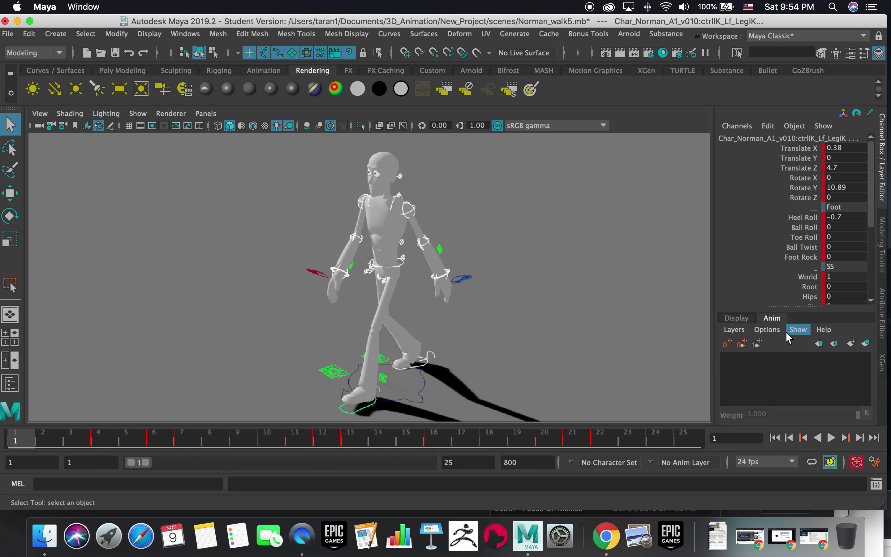
- Create an animation layer from the selected controls and make the new layer active
{"action": "left_click", "coordinate": [866, 344]}
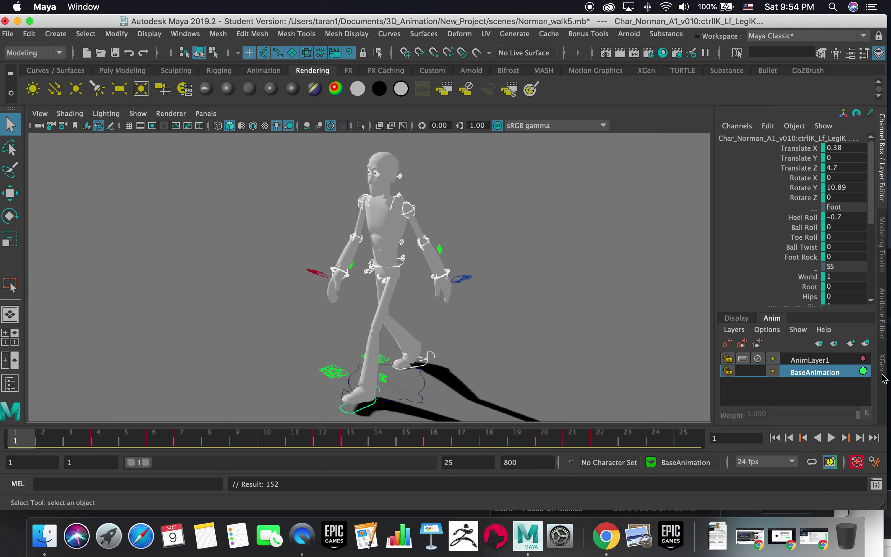
{"action": "left_click", "coordinate": [831, 355]}
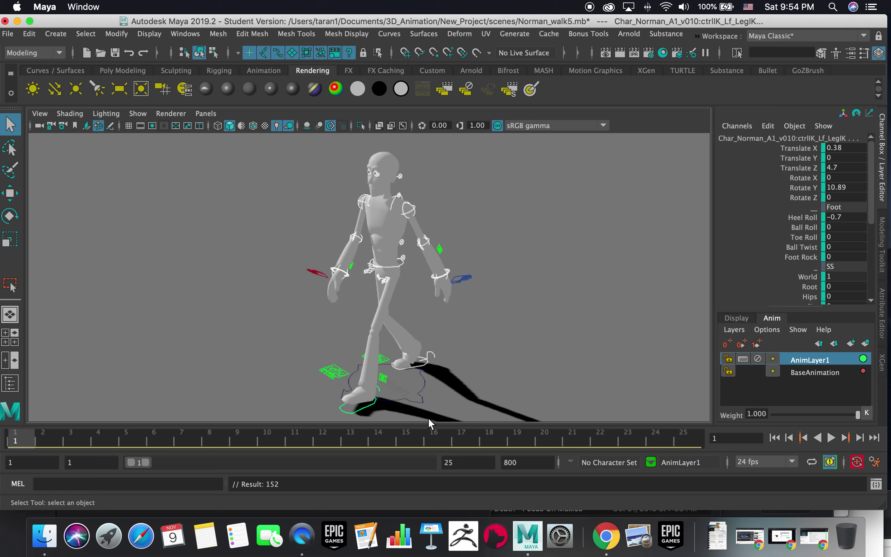
- At frame 1 on the new animation layer, lower the root control to a Translate Y of about -3.763
{"action": "left_click_drag", "start_coordinate": [160, 438], "coordinate": [490, 438]}
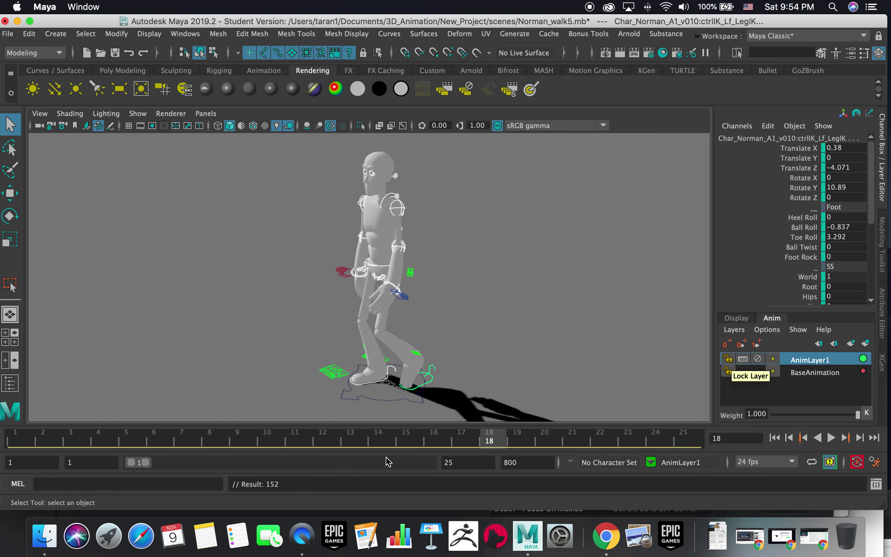
{"action": "key", "text": "alt+v"}
{"action": "left_click", "coordinate": [429, 445]}
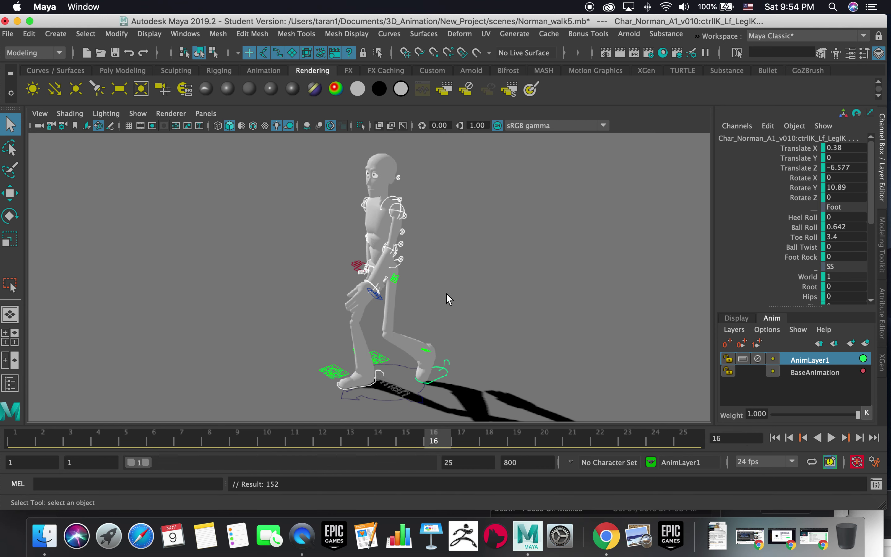
{"action": "left_click_drag", "start_coordinate": [484, 275], "coordinate": [424, 267], "text": "alt"}
{"action": "left_click", "coordinate": [395, 436]}
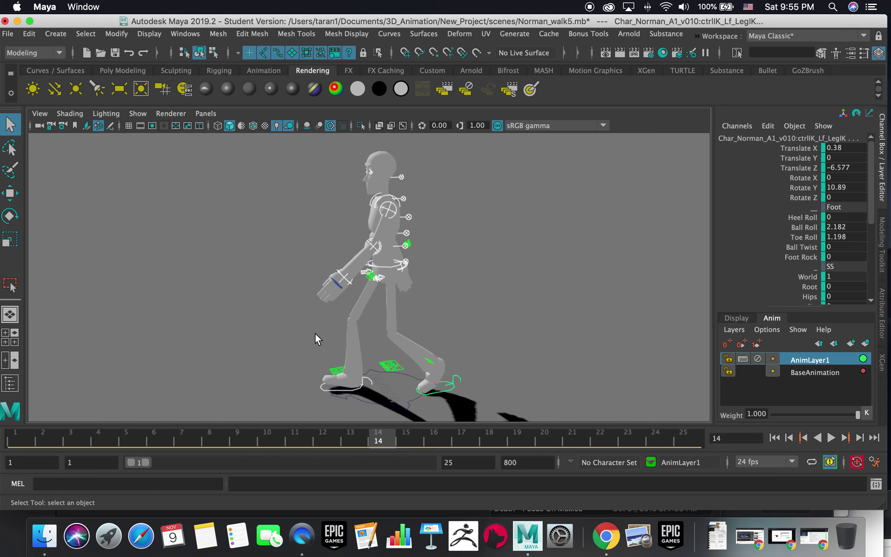
{"action": "left_click", "coordinate": [16, 440]}
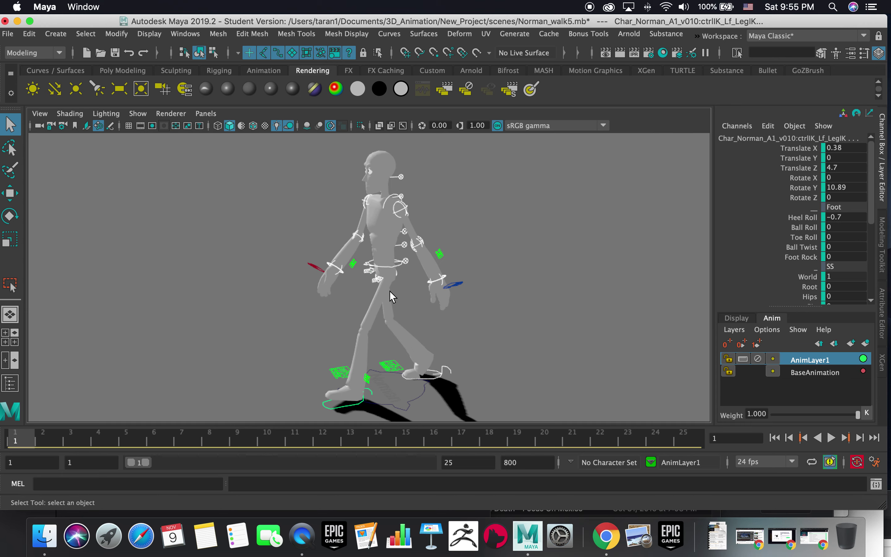
{"action": "left_click", "coordinate": [406, 263]}
{"action": "key", "text": "w"}
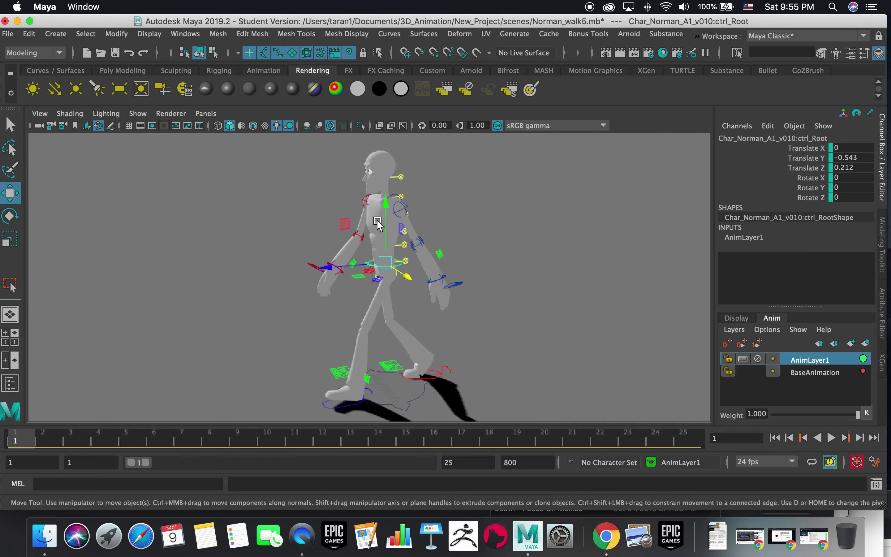
{"action": "left_click_drag", "start_coordinate": [383, 199], "coordinate": [382, 230]}
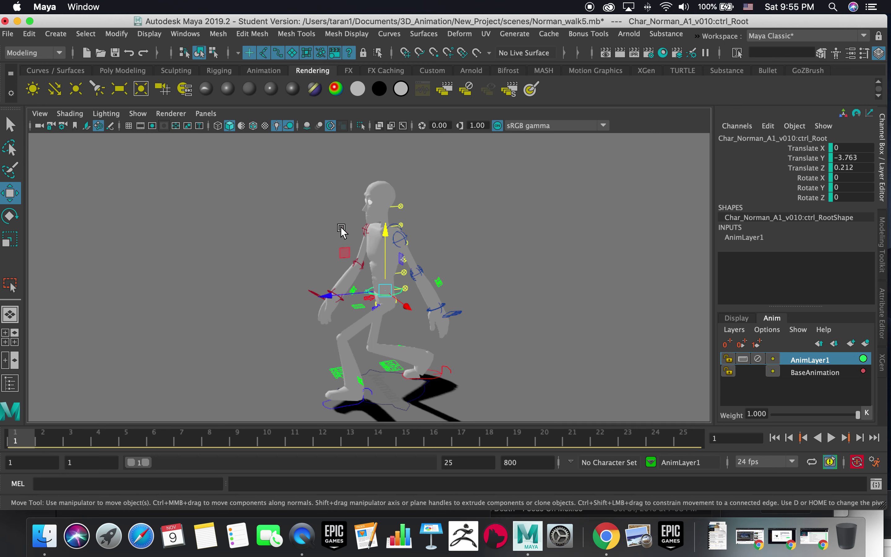
- Lower the root control to a Translate Y of about -3.971 and set a key at frame 1
{"action": "left_click_drag", "start_coordinate": [389, 234], "coordinate": [389, 236]}
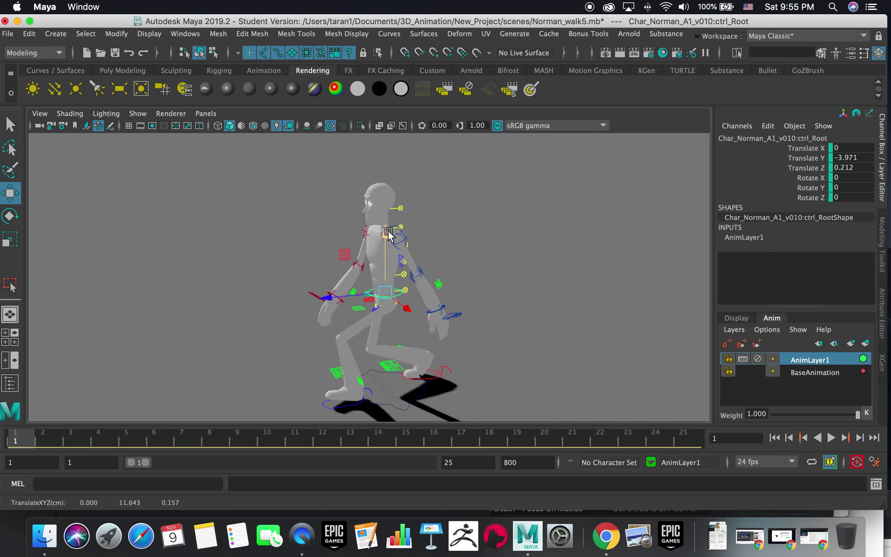
{"action": "key", "text": "s"}
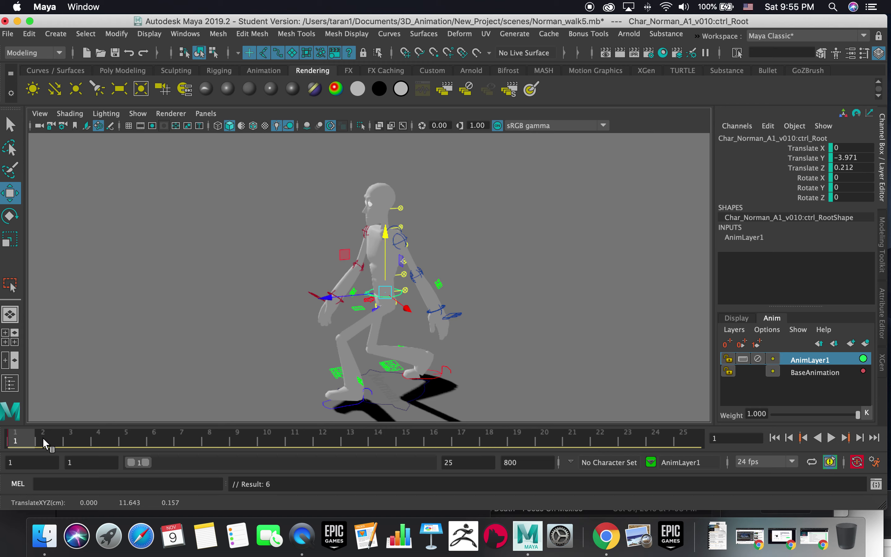
- Play back the walk and compare it with AnimLayer1 muted and unmuted
{"action": "left_click", "coordinate": [831, 437]}
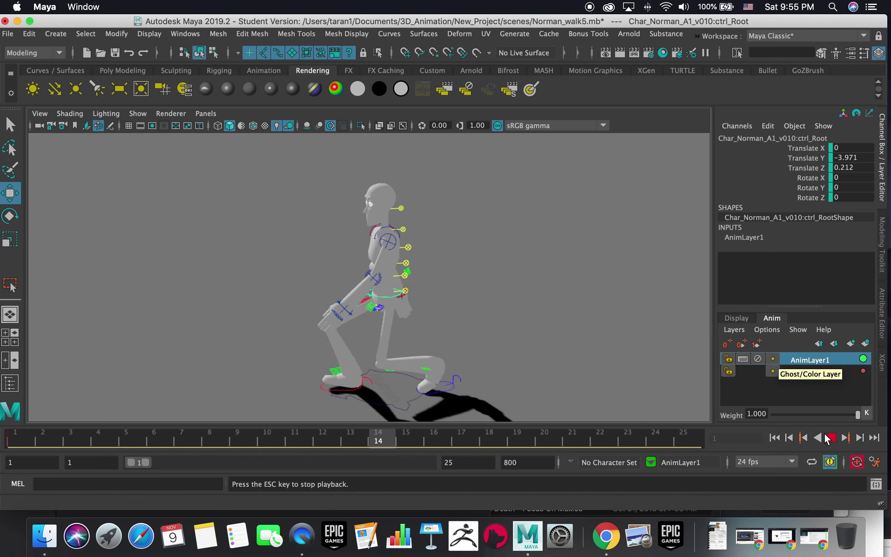
{"action": "left_click", "coordinate": [758, 360]}
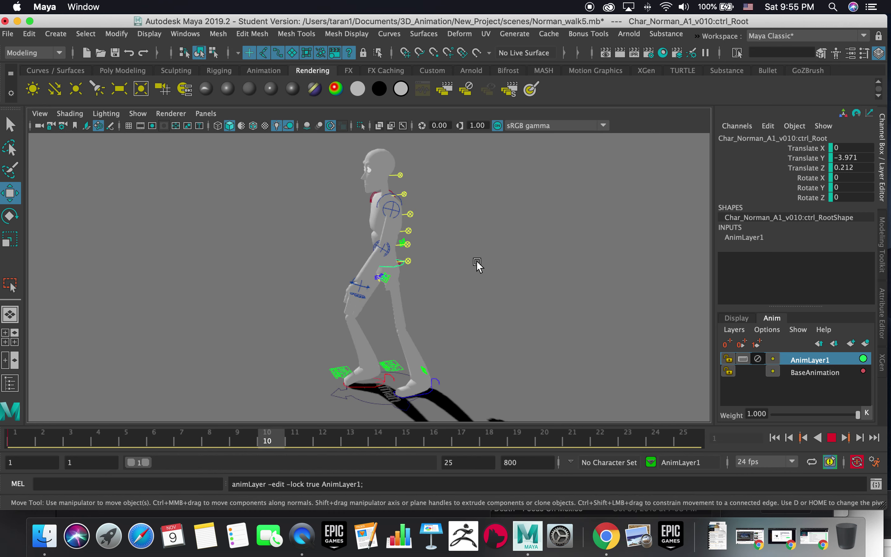
{"action": "left_click", "coordinate": [728, 358]}
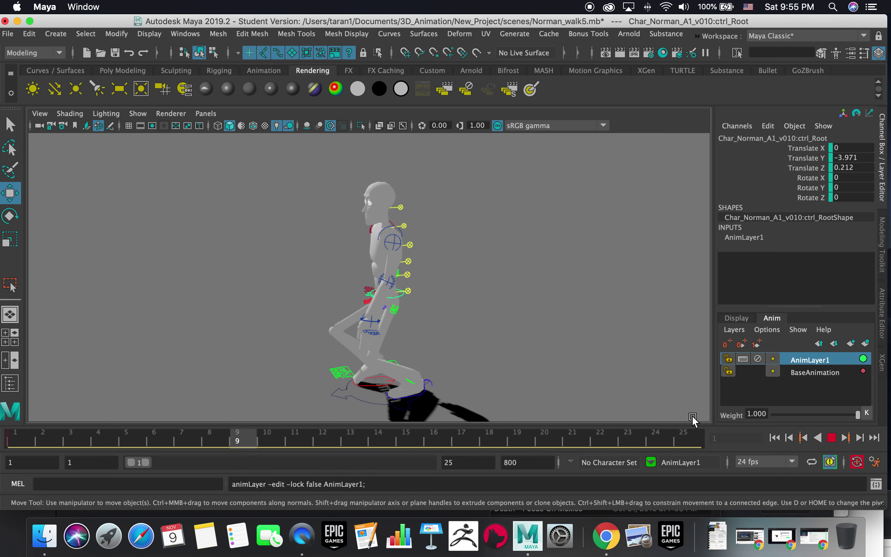
{"action": "left_click", "coordinate": [832, 437]}
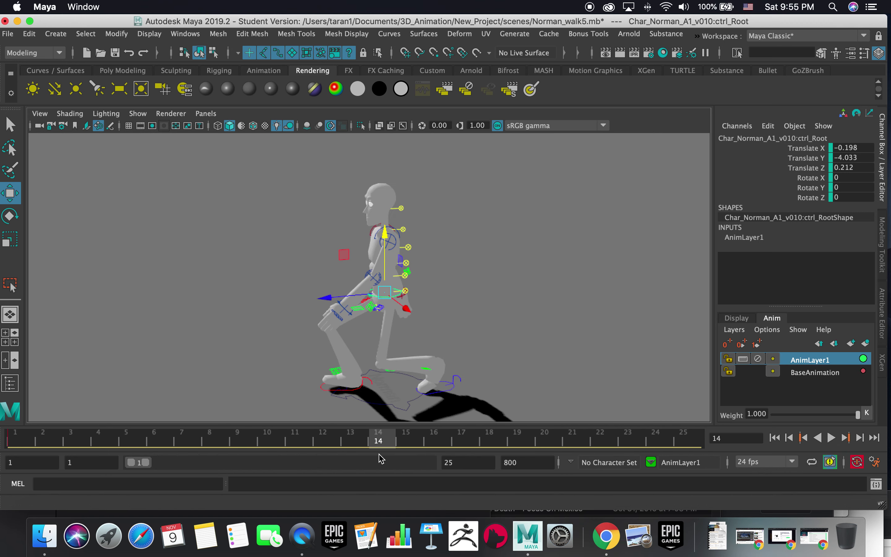
- Extend the playback range to frame 170 and key AnimLayer1's weight at 1 on frame 65 and 0 on frame 76
{"action": "mouse_move", "coordinate": [146, 465]}
{"action": "left_mouse_down"}
{"action": "mouse_move", "coordinate": [202, 465]}
{"action": "mouse_move", "coordinate": [229, 441]}
{"action": "mouse_move", "coordinate": [295, 441]}
{"action": "mouse_move", "coordinate": [273, 443]}
{"action": "left_mouse_up"}
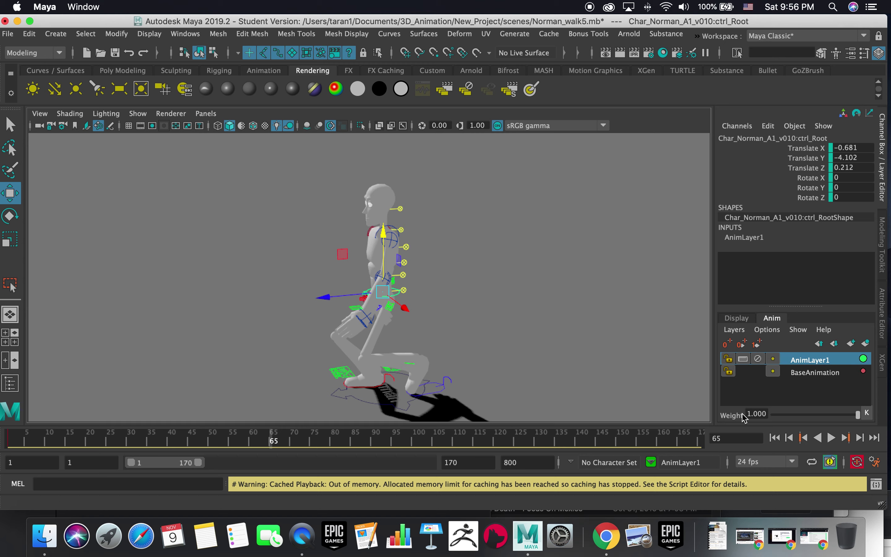
{"action": "left_click", "coordinate": [865, 415]}
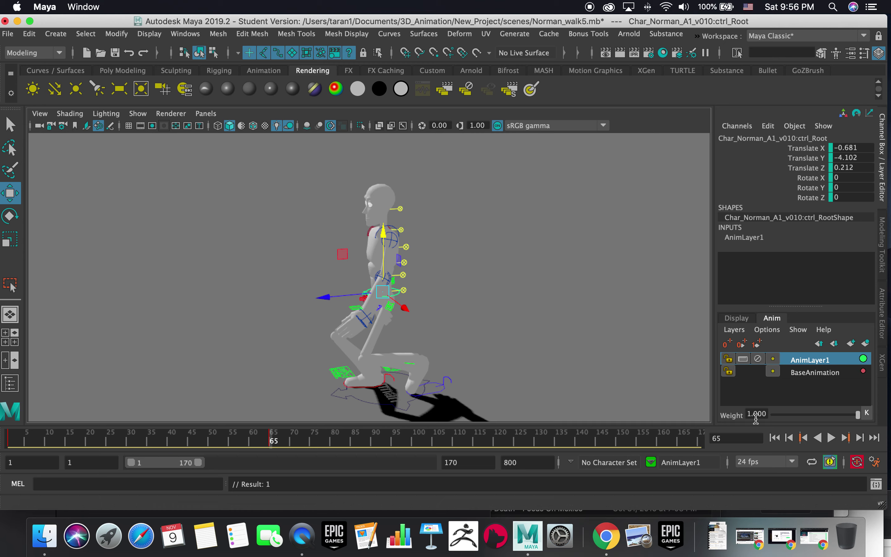
{"action": "key", "text": "alt+v"}
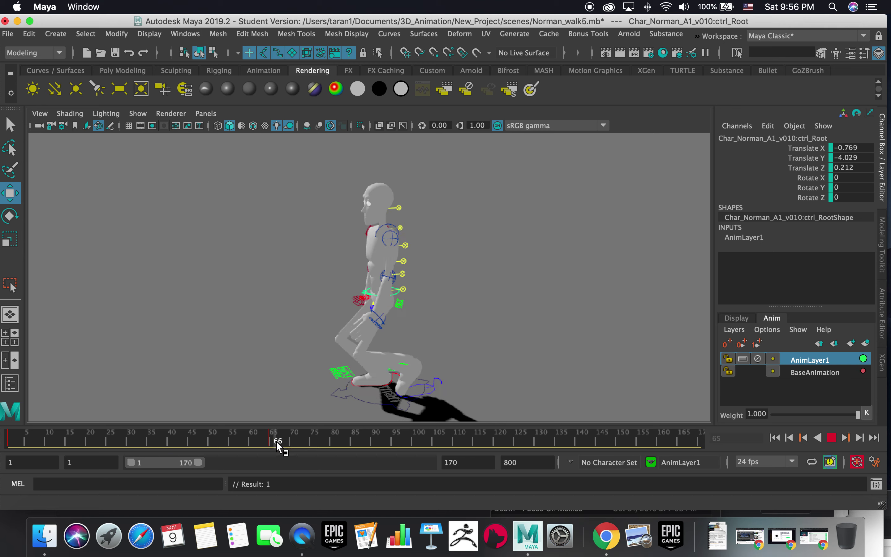
{"action": "left_click", "coordinate": [319, 442]}
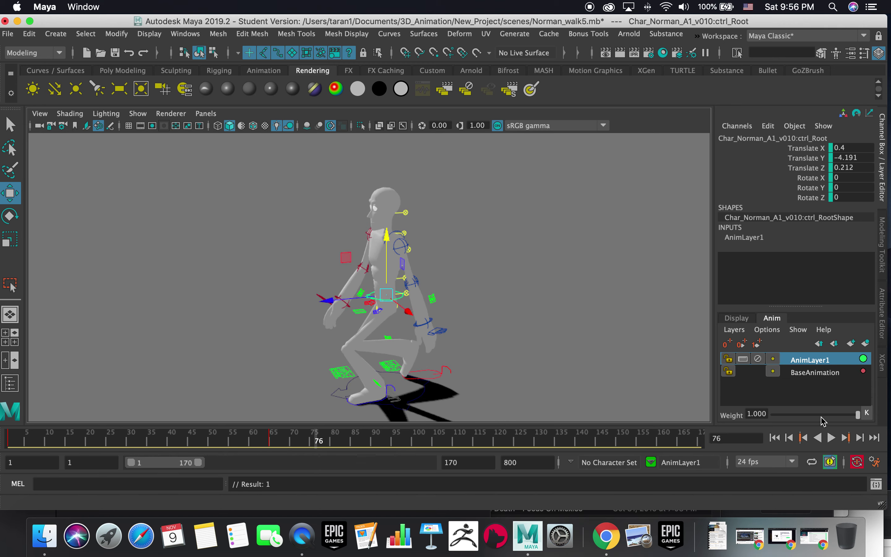
{"action": "left_click_drag", "start_coordinate": [846, 414], "coordinate": [773, 416]}
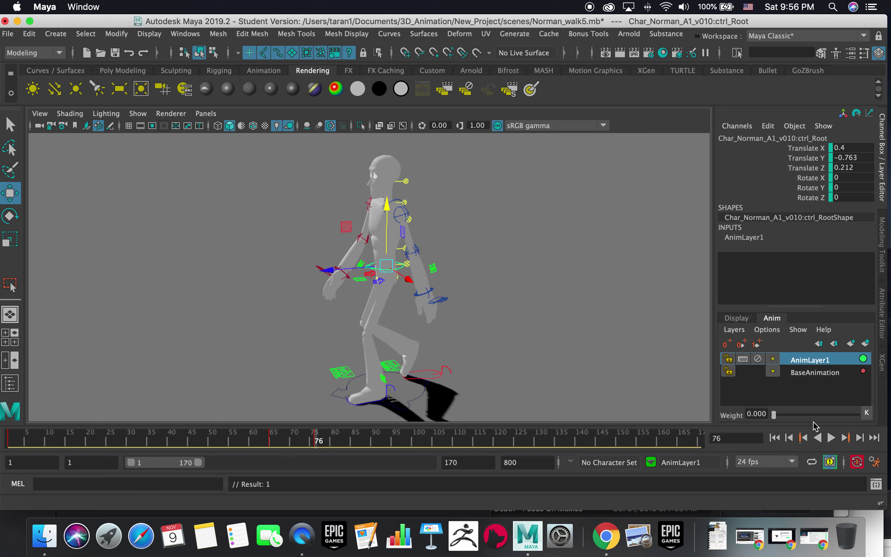
- Scrub and play back the animation from before frame 65 to check the layer's weight fade, ending at frame 1
{"action": "left_click_drag", "start_coordinate": [240, 441], "coordinate": [212, 442]}
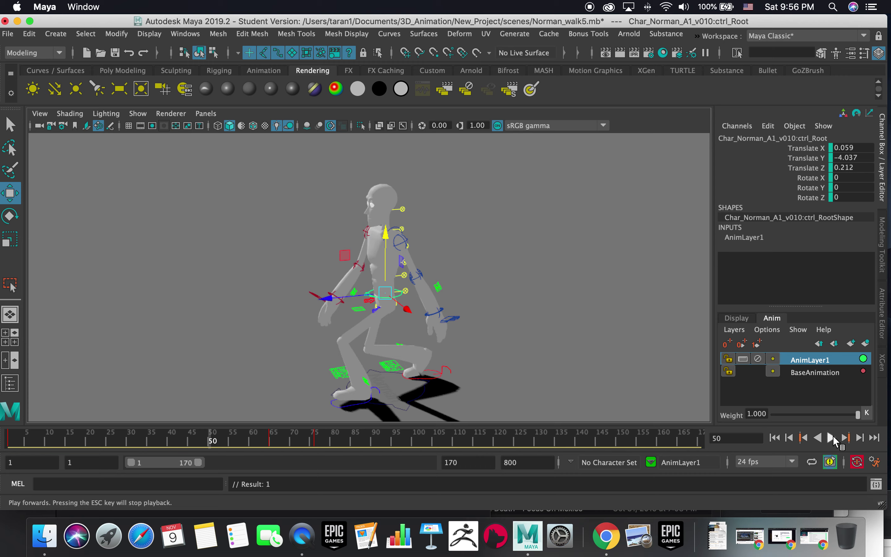
{"action": "left_click", "coordinate": [832, 437]}
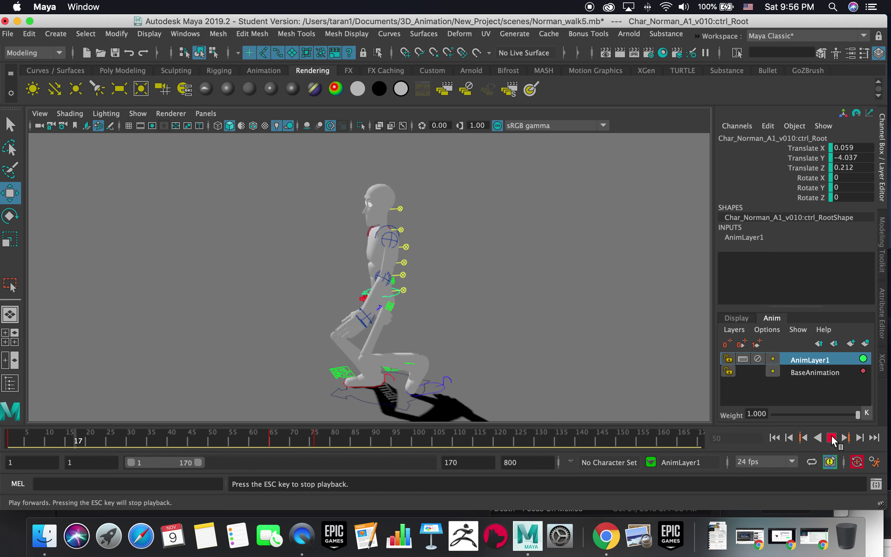
{"action": "mouse_move", "coordinate": [196, 439]}
{"action": "left_mouse_down"}
{"action": "mouse_move", "coordinate": [371, 451]}
{"action": "mouse_move", "coordinate": [132, 447]}
{"action": "mouse_move", "coordinate": [299, 441]}
{"action": "mouse_move", "coordinate": [5, 423]}
{"action": "left_mouse_up"}
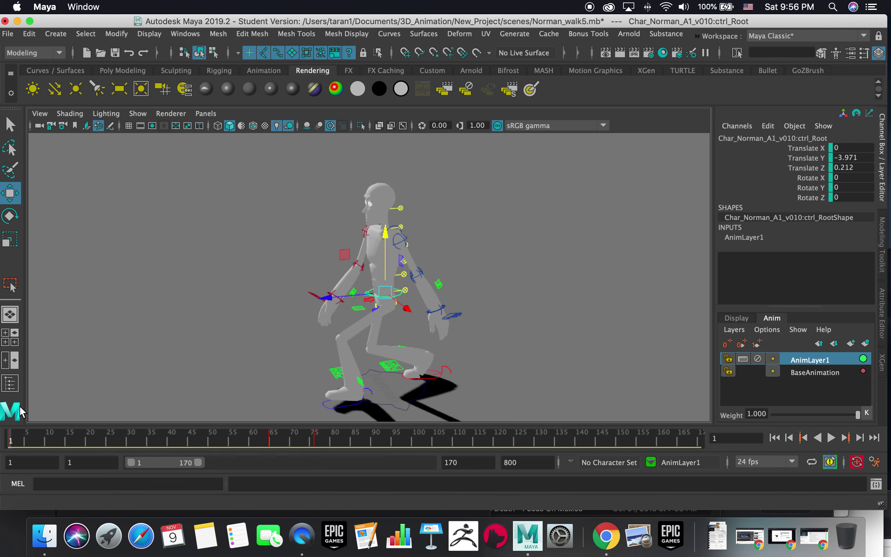
- Create a second animation layer from the head control (ctrlFK_Cn_SpineF) and make that layer active
{"action": "left_click", "coordinate": [408, 242]}
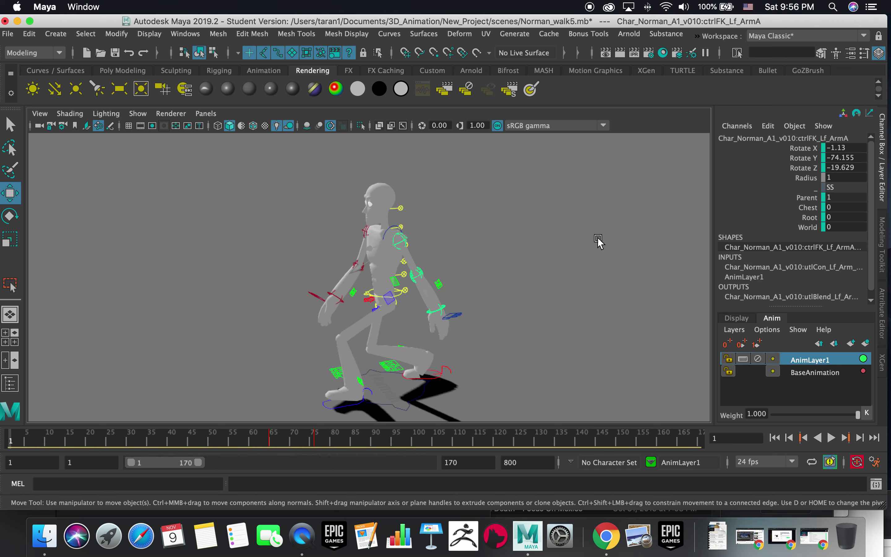
{"action": "left_click", "coordinate": [401, 208]}
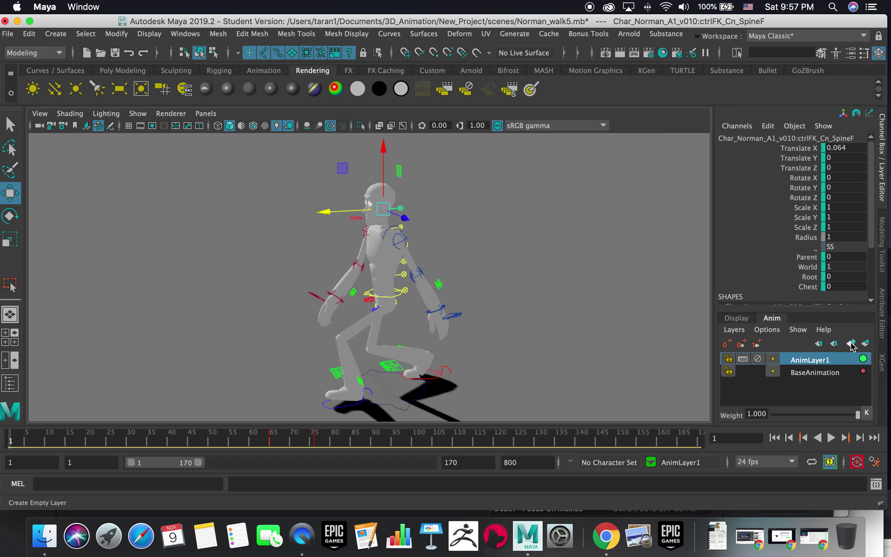
{"action": "left_click", "coordinate": [867, 346]}
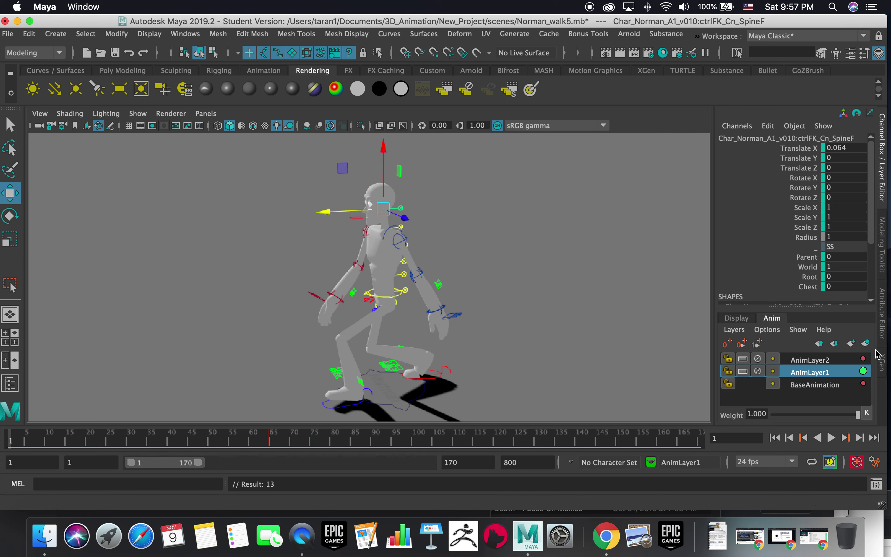
{"action": "left_click", "coordinate": [839, 361]}
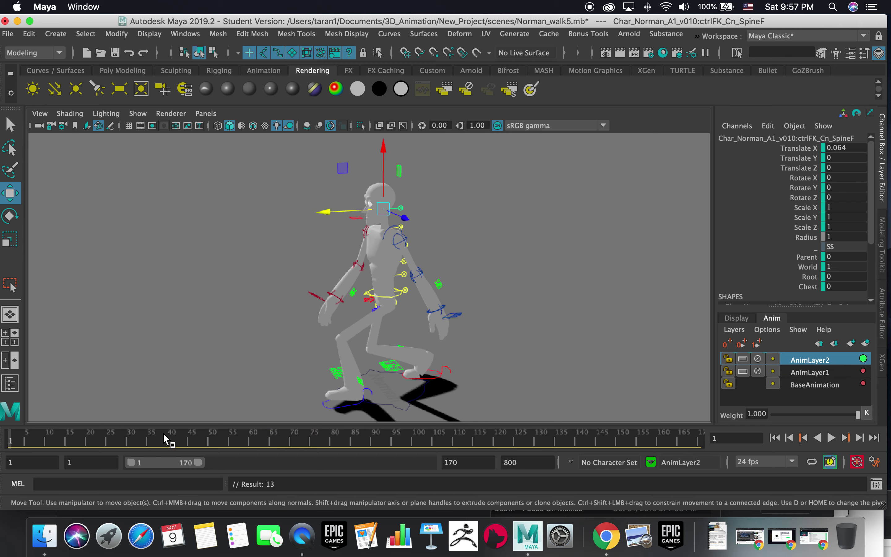
- At frame 25 on the new layer, raise the head control to a Translate X of about 4.411 and check the playback
{"action": "left_click_drag", "start_coordinate": [128, 440], "coordinate": [4, 451]}
{"action": "left_click_drag", "start_coordinate": [63, 439], "coordinate": [106, 447]}
{"action": "left_click_drag", "start_coordinate": [381, 147], "coordinate": [377, 107]}
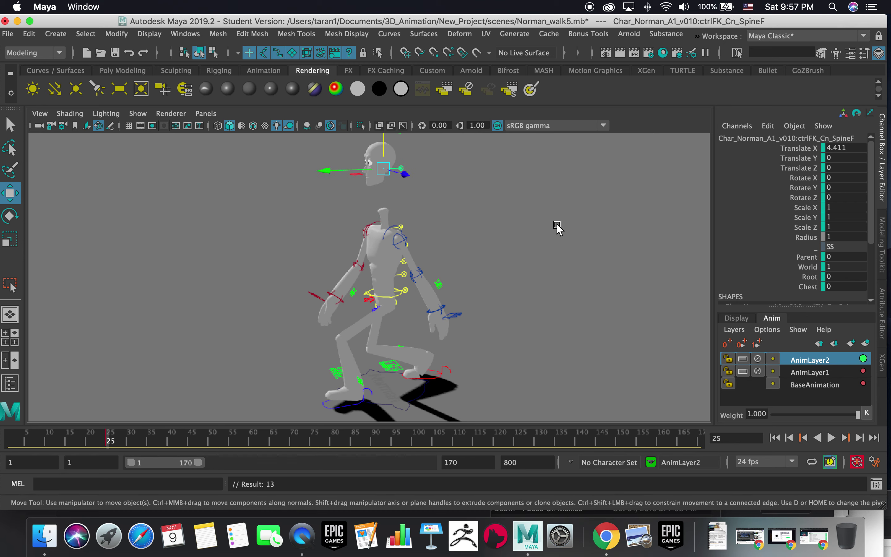
{"action": "key", "text": "alt+v"}
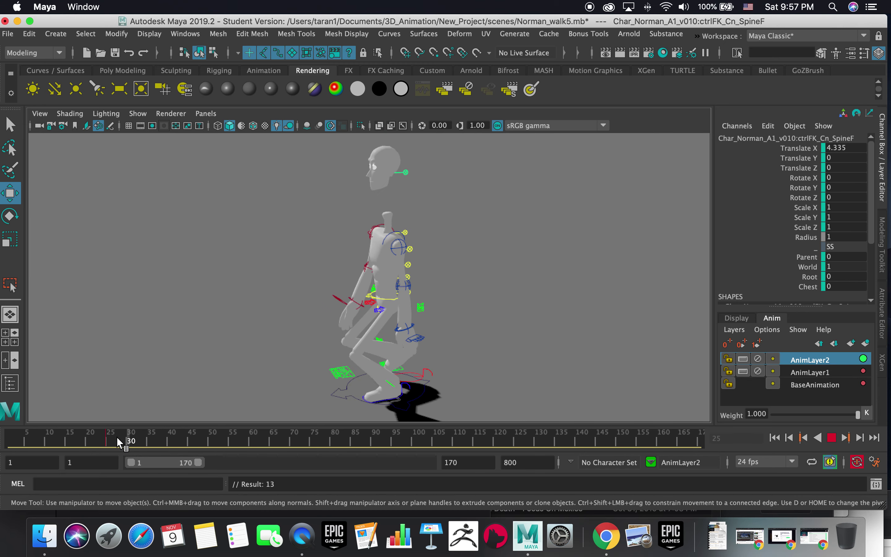
{"action": "key", "text": "Escape"}
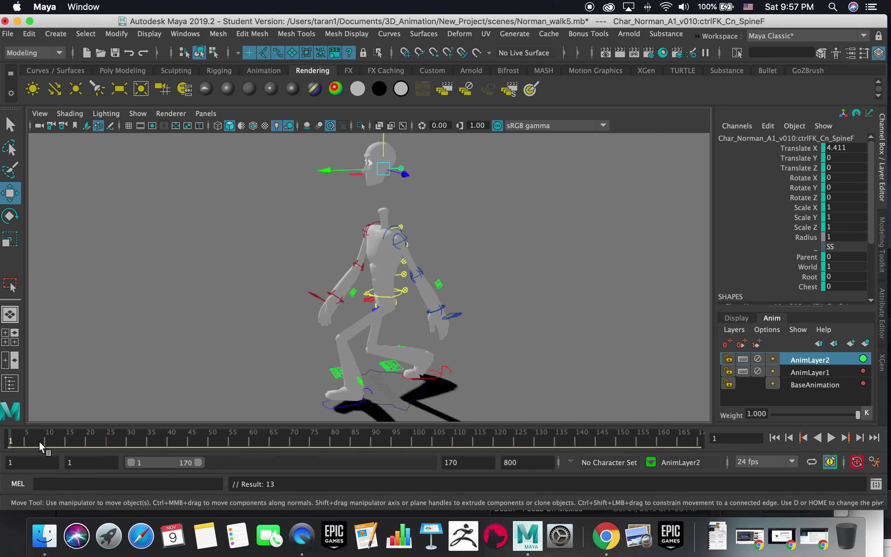
- Key AnimLayer2's weight at 0 on frame 1, at 1 on frame 25 and at 0 on frame 50
{"action": "left_click", "coordinate": [742, 346]}
{"action": "left_click_drag", "start_coordinate": [29, 433], "coordinate": [114, 443]}
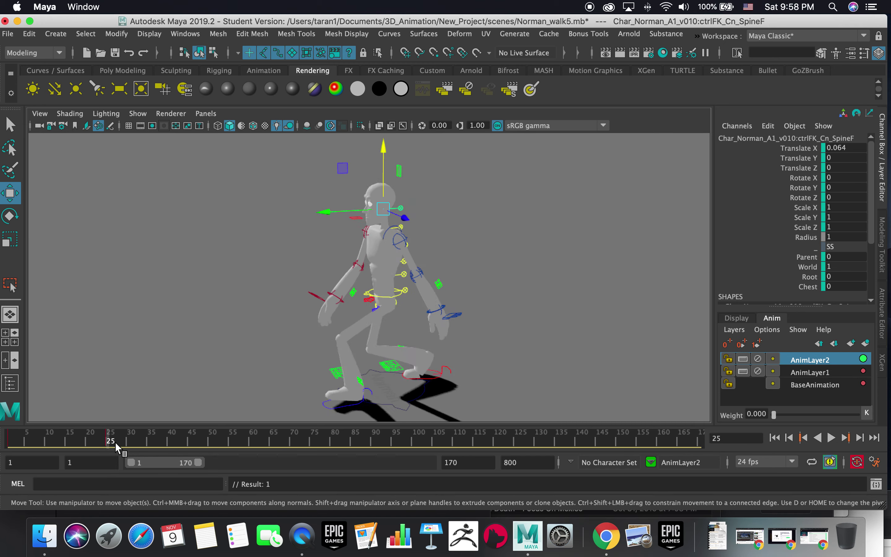
{"action": "left_click", "coordinate": [755, 345]}
{"action": "left_click_drag", "start_coordinate": [103, 444], "coordinate": [114, 443]}
{"action": "key", "text": "alt+v"}
{"action": "left_click_drag", "start_coordinate": [150, 450], "coordinate": [210, 443]}
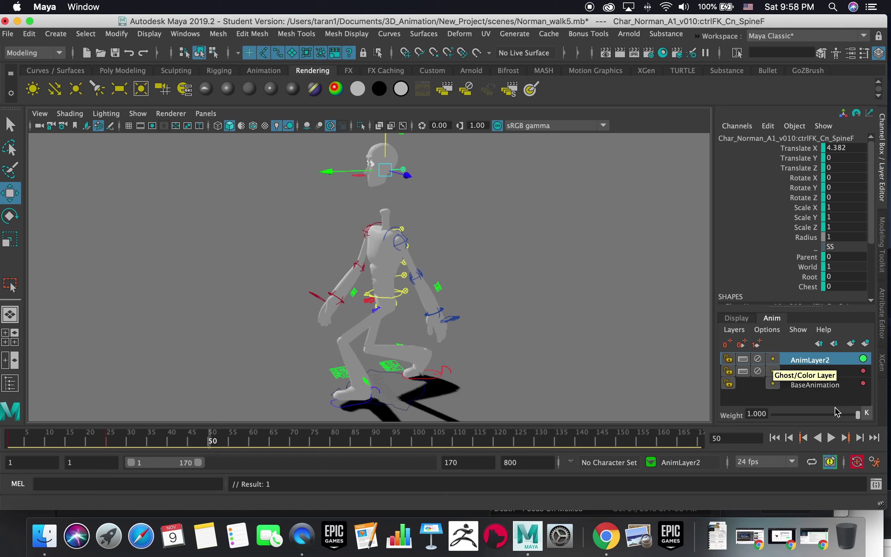
{"action": "left_click_drag", "start_coordinate": [858, 414], "coordinate": [679, 420]}
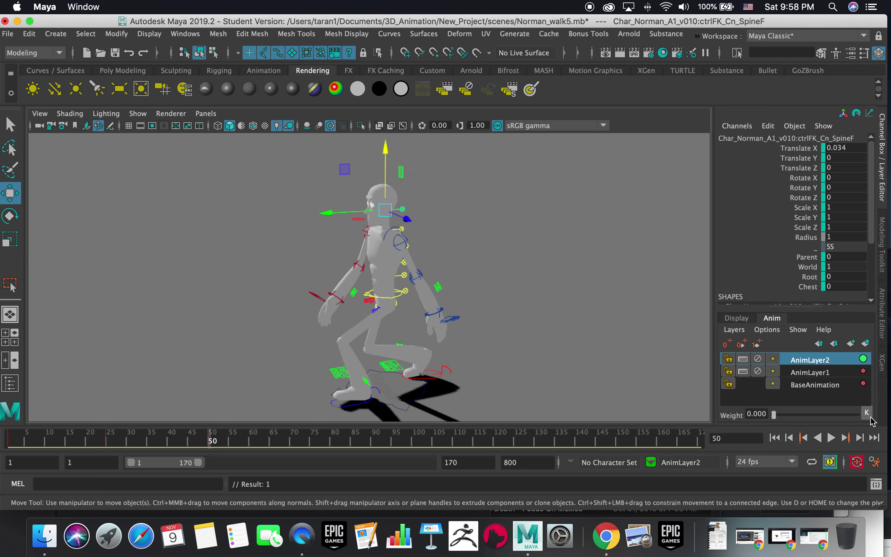
- Play back the animation from frame 1 to review the head rising and returning, ending at frame 50
{"action": "key", "text": "alt+v"}
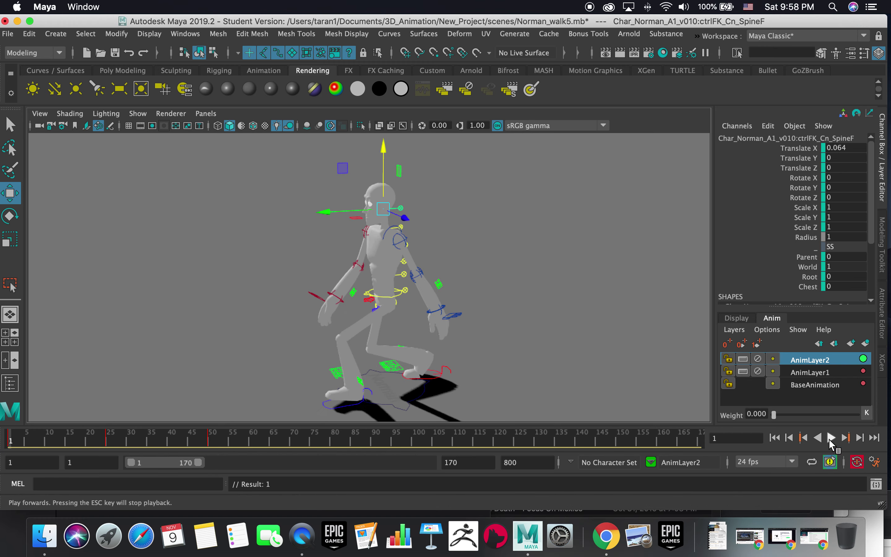
{"action": "left_click", "coordinate": [833, 437]}
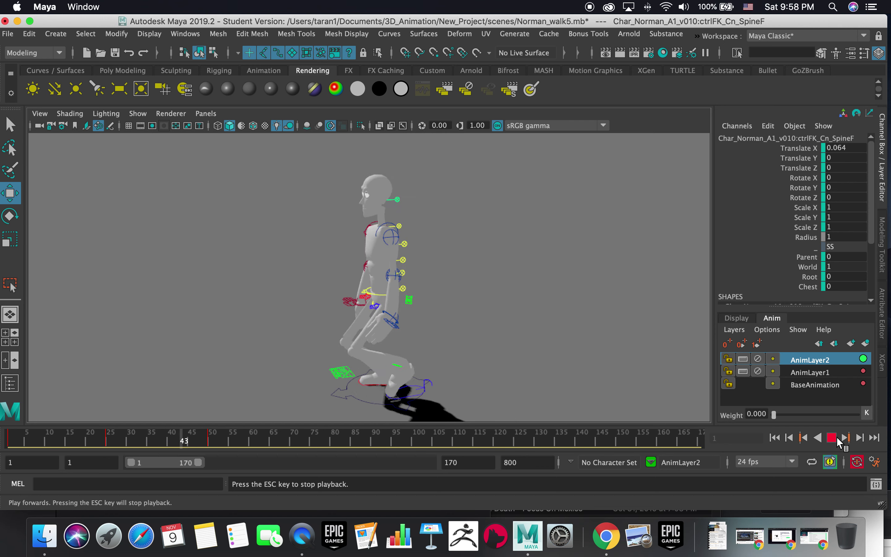
{"action": "mouse_move", "coordinate": [287, 442]}
{"action": "left_mouse_down"}
{"action": "mouse_move", "coordinate": [214, 436]}
{"action": "mouse_move", "coordinate": [213, 444]}
{"action": "left_mouse_up"}
- Open the Graph Editor and select all keys of AnimLayer2's Weight curve
{"action": "left_click", "coordinate": [186, 34]}
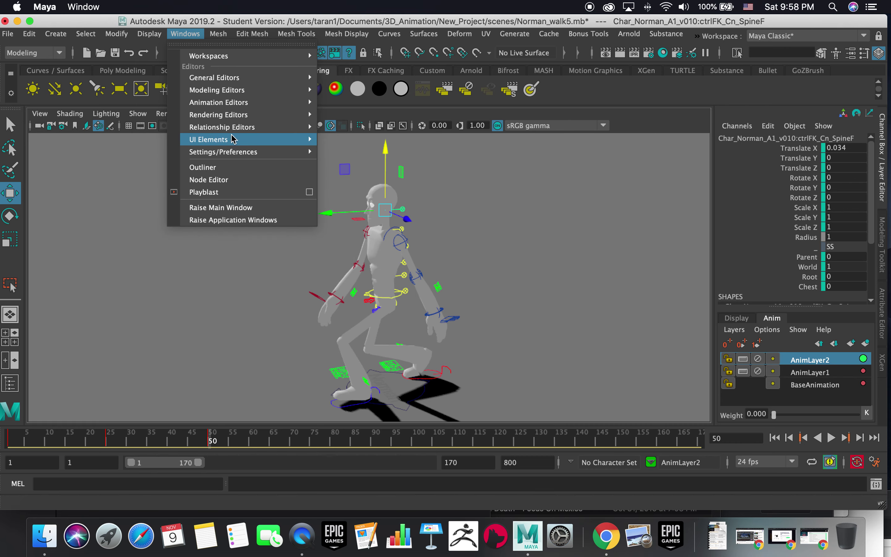
{"action": "mouse_move", "coordinate": [250, 107]}
{"action": "left_click", "coordinate": [390, 113]}
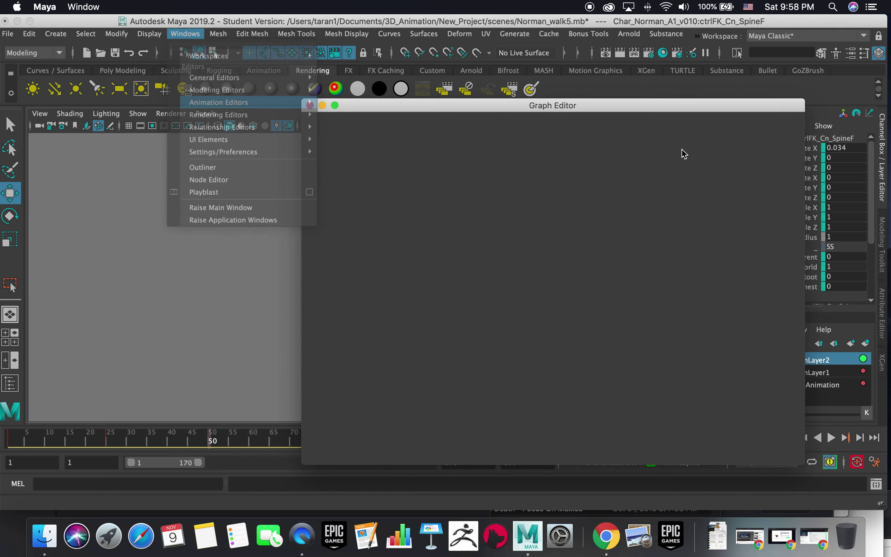
{"action": "left_click_drag", "start_coordinate": [538, 106], "coordinate": [690, 113]}
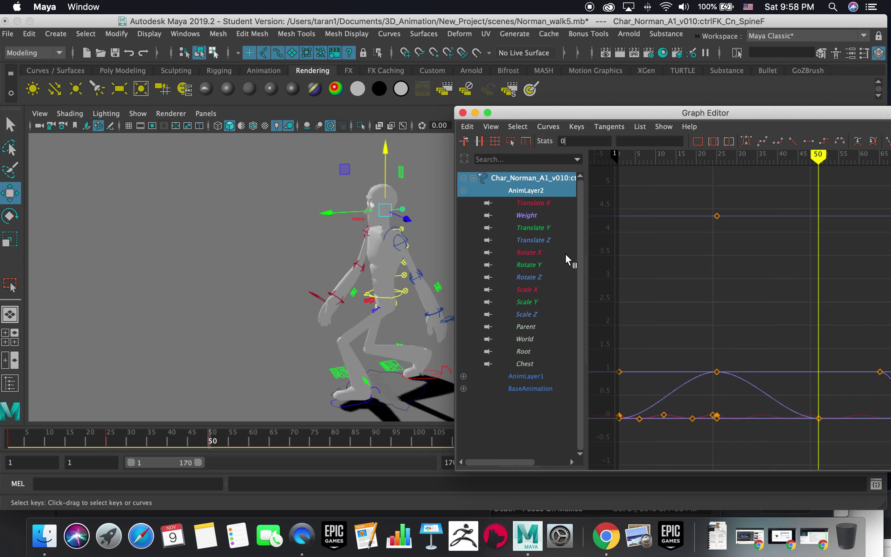
{"action": "left_click", "coordinate": [541, 216]}
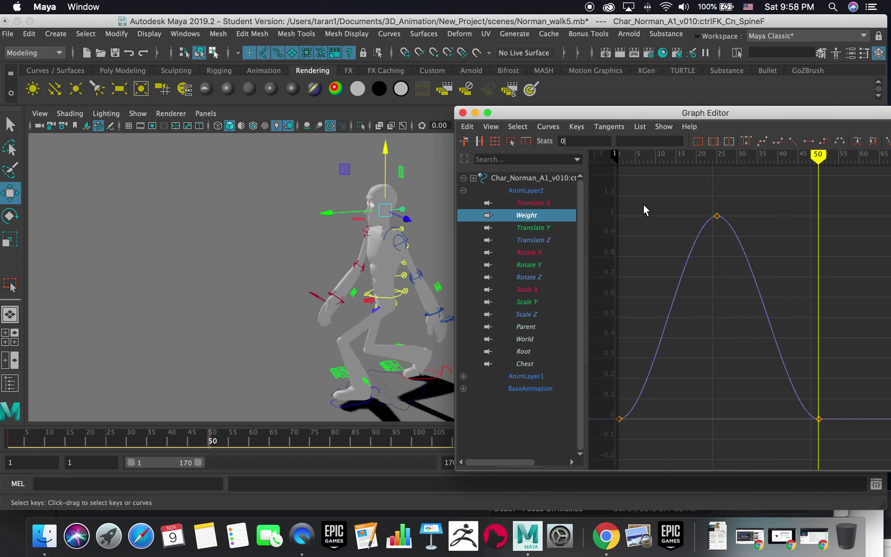
{"action": "left_click_drag", "start_coordinate": [878, 476], "coordinate": [877, 472]}
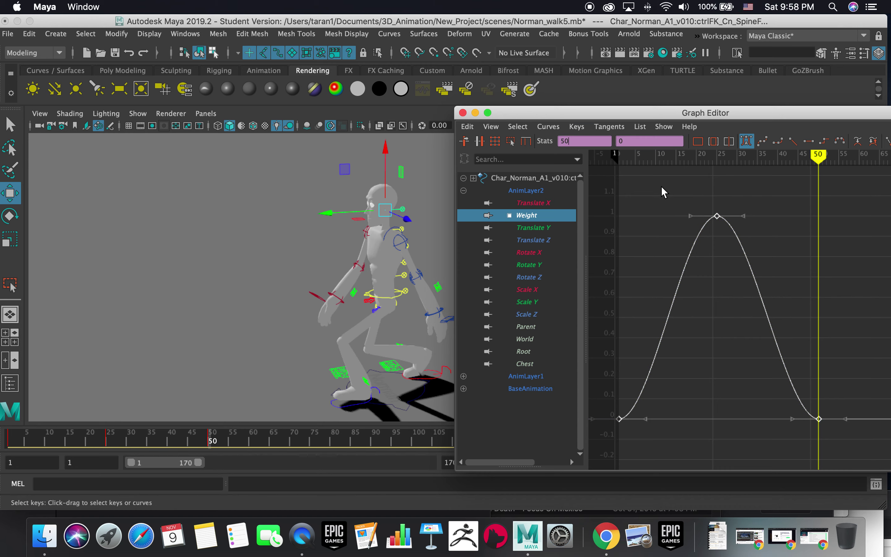
{"action": "left_click_drag", "start_coordinate": [564, 119], "coordinate": [455, 116]}
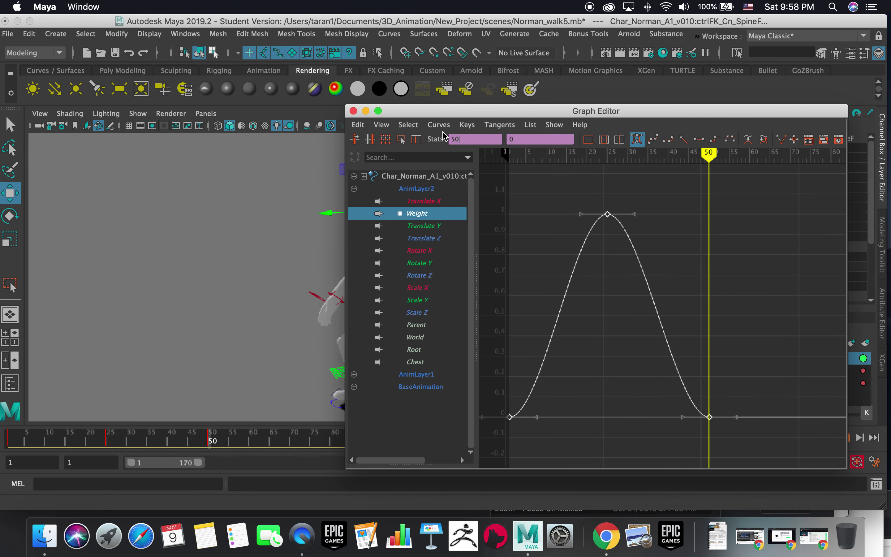
- Set the Weight curve's post infinity to Cycle, then close the Graph Editor and play back the repeating head motion
{"action": "left_click", "coordinate": [381, 125]}
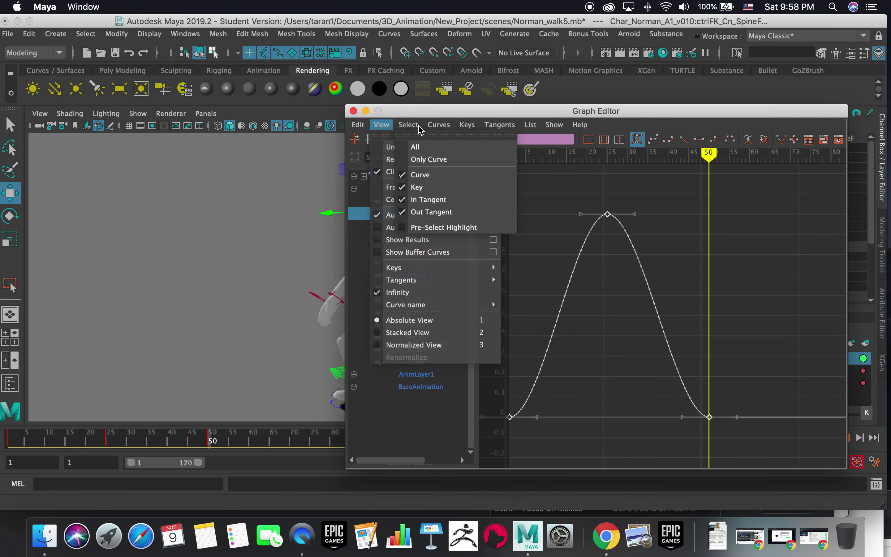
{"action": "mouse_move", "coordinate": [436, 127]}
{"action": "mouse_move", "coordinate": [469, 159]}
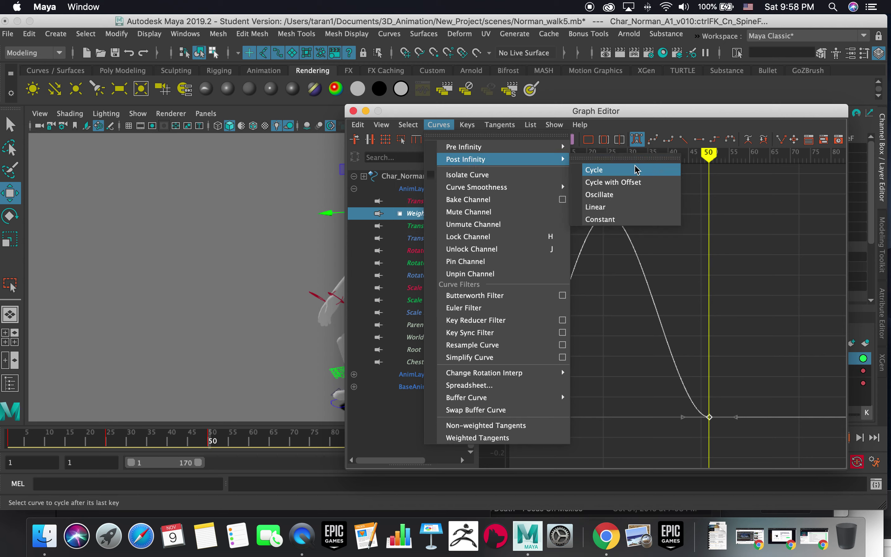
{"action": "left_click", "coordinate": [594, 169]}
{"action": "left_click_drag", "start_coordinate": [413, 118], "coordinate": [640, 109]}
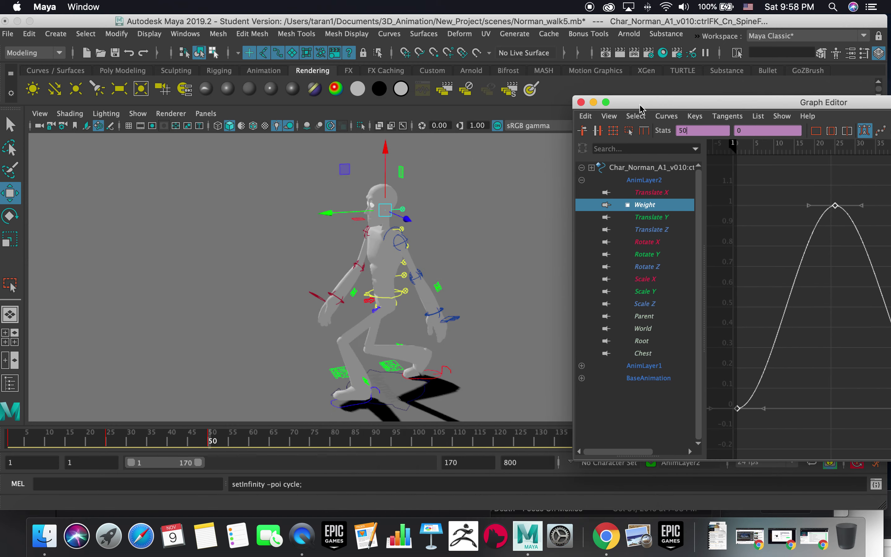
{"action": "left_click", "coordinate": [580, 102]}
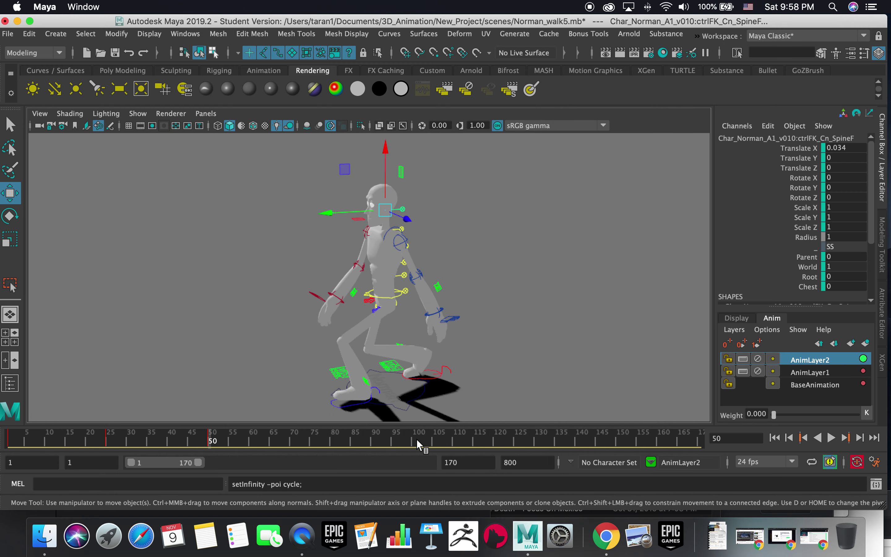
{"action": "left_click", "coordinate": [833, 437]}
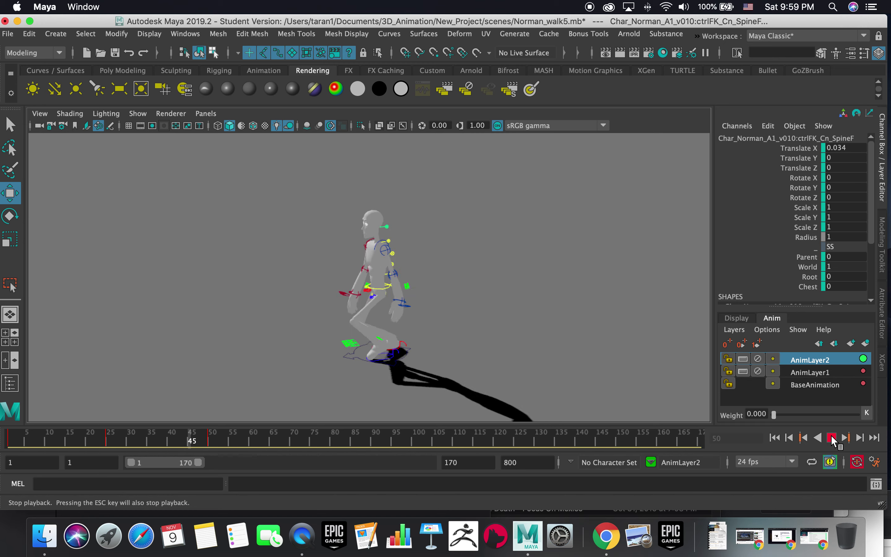
{"action": "left_click", "coordinate": [832, 437]}
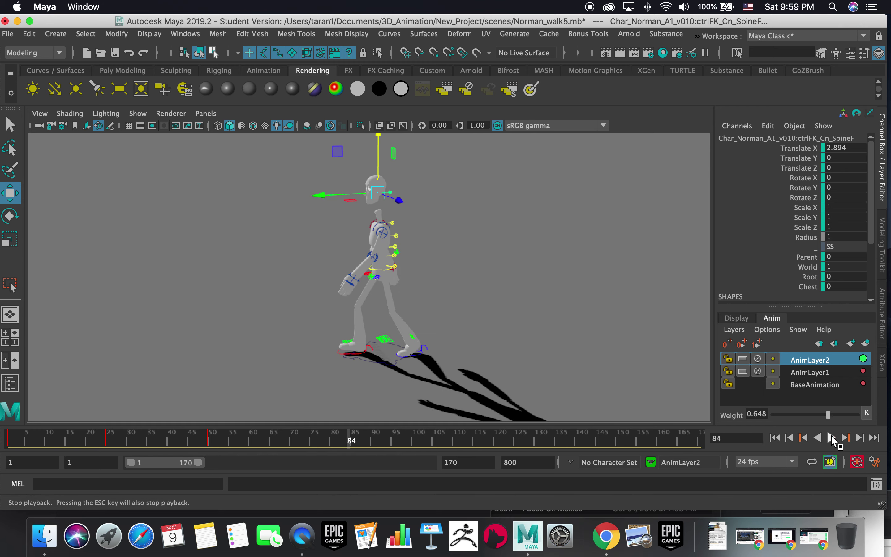